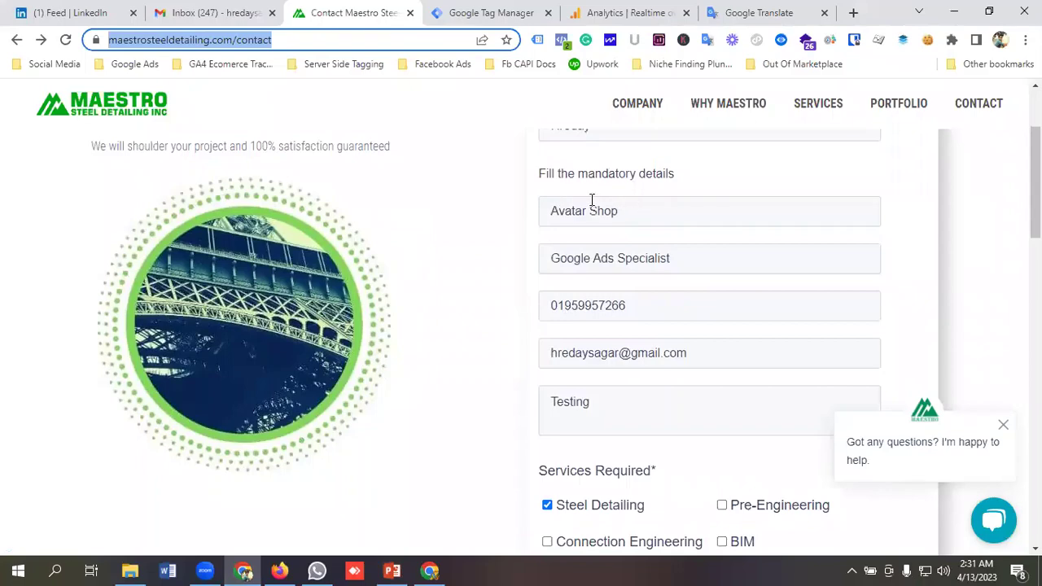
# Submit the filled-in contact form on the Maestro website and select the /thank-you path in the resulting page's URL.
pyautogui.scroll(-3, 624, 222)
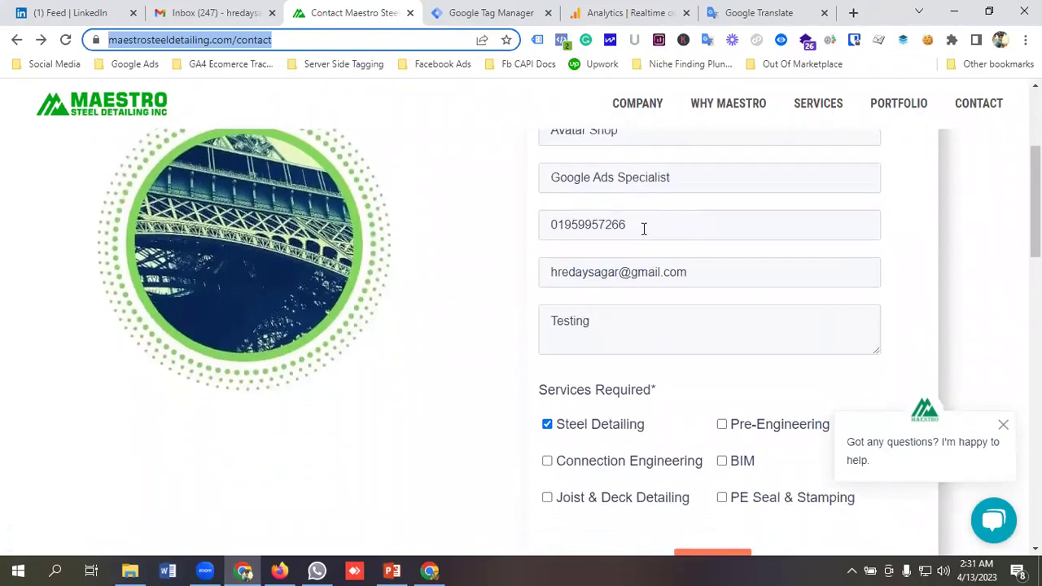
pyautogui.scroll(-1, 619, 301)
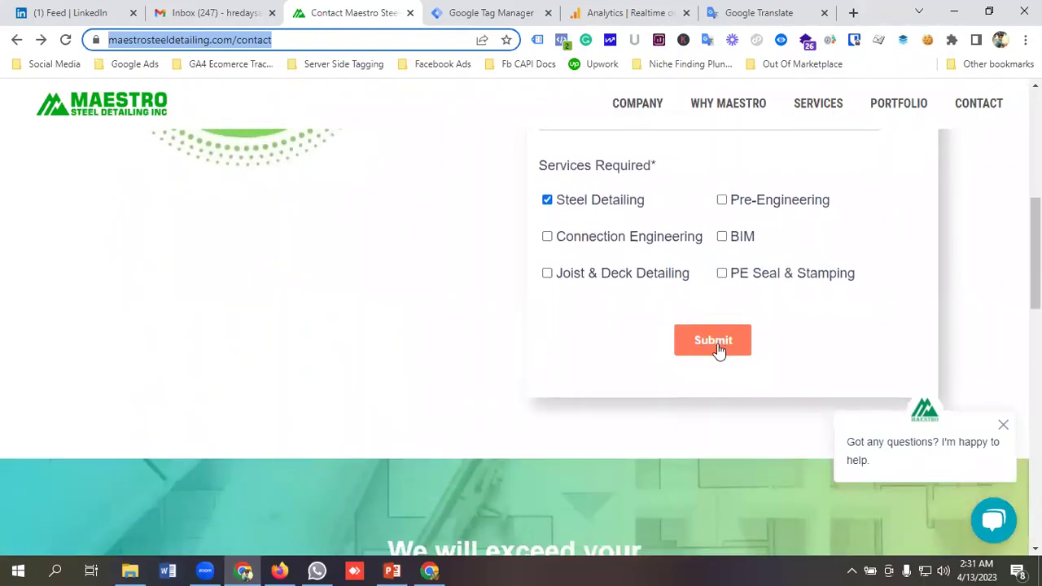
pyautogui.click(707, 346)
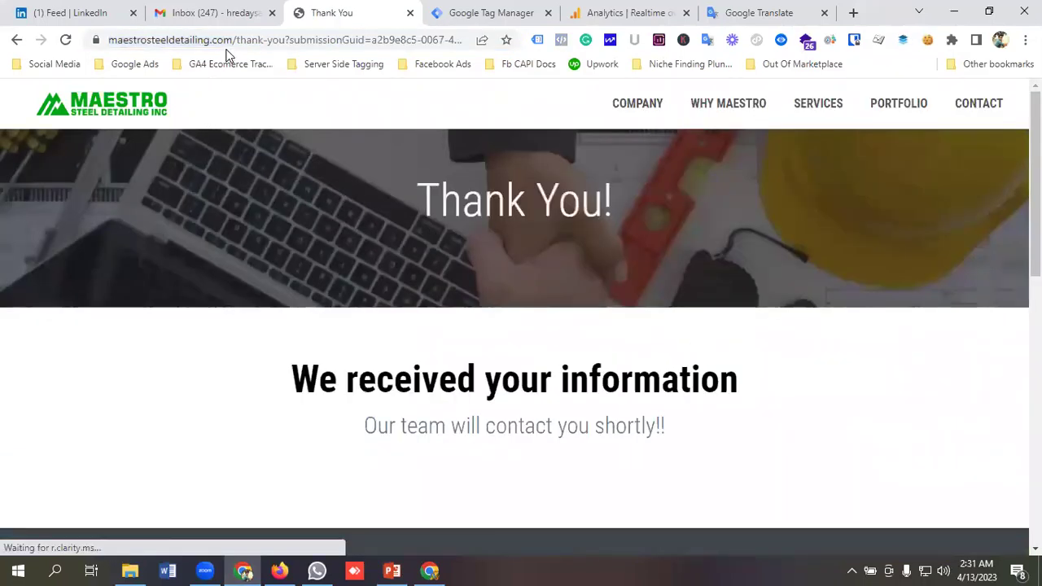
pyautogui.moveTo(233, 40); pyautogui.dragTo(286, 42)
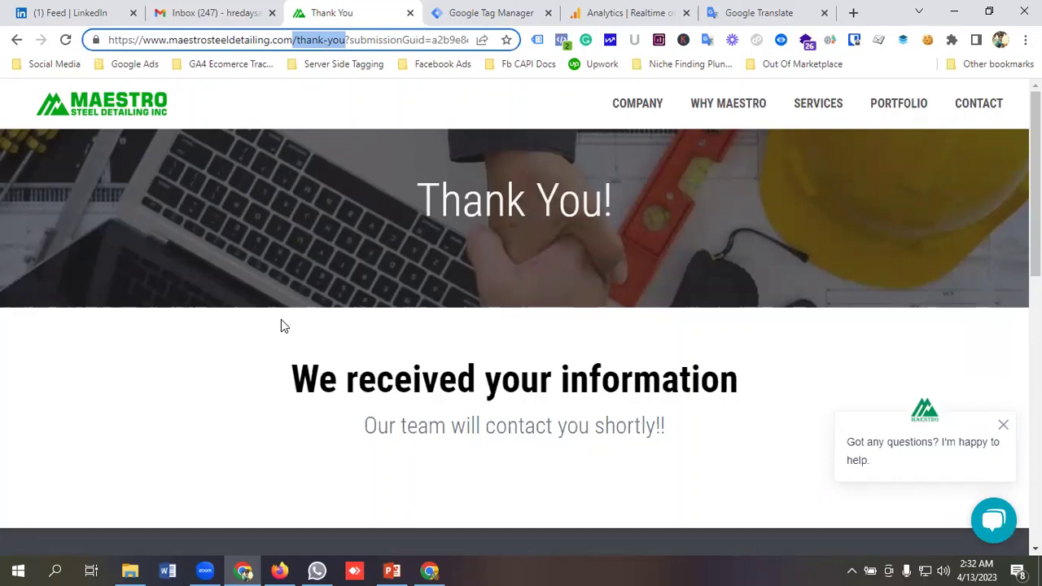
# Switch to Google Ads, open the account's conversions and start a new conversion action of the Website kind.
pyautogui.click(431, 570)
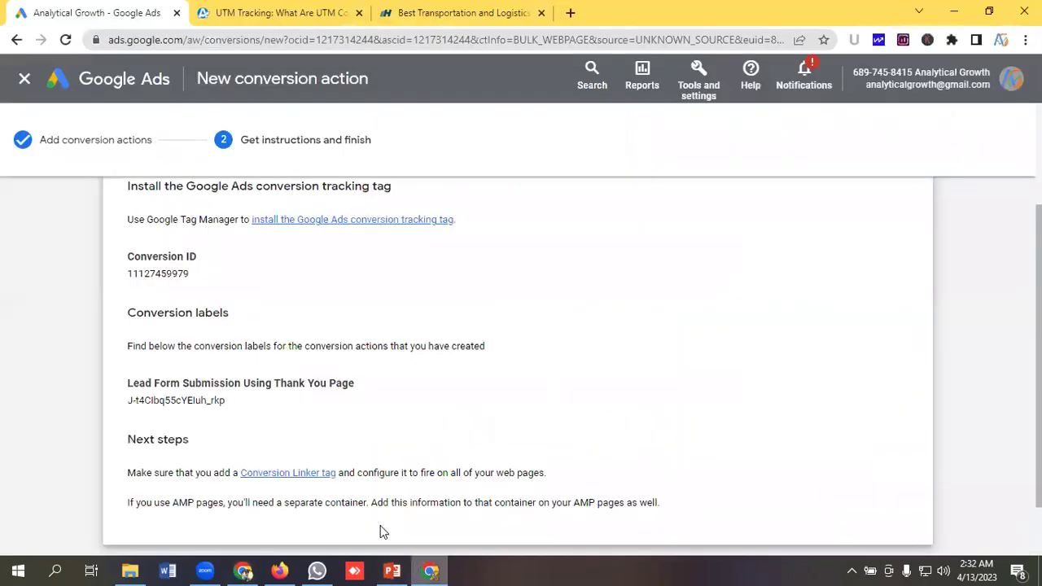
pyautogui.click(125, 88)
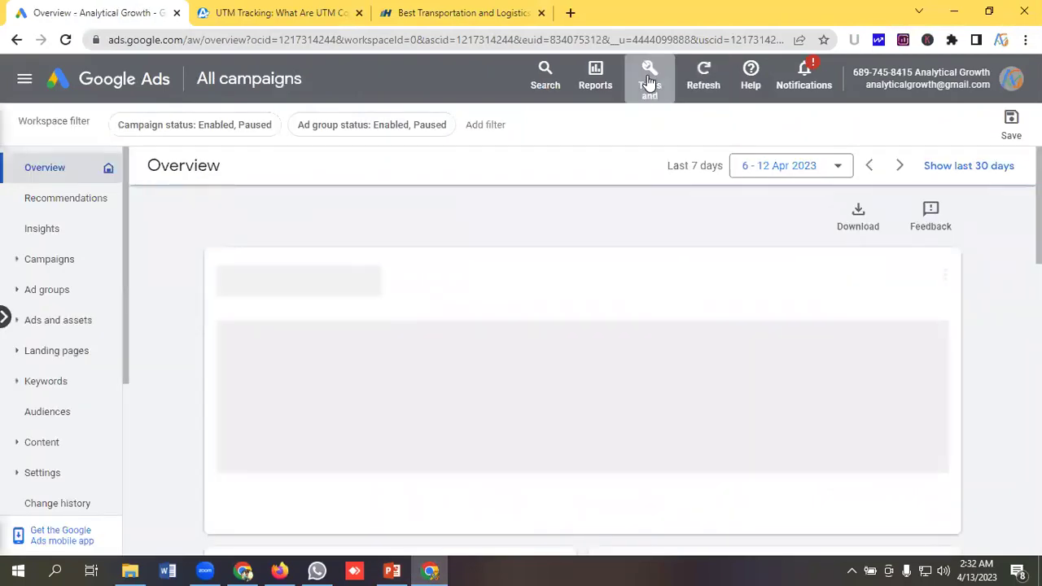
pyautogui.click(649, 81)
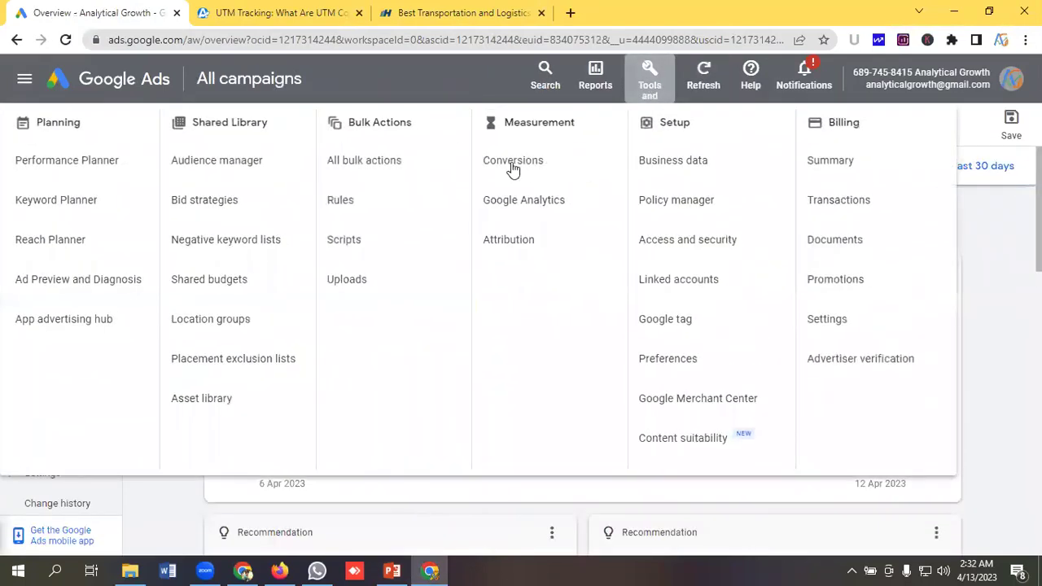
pyautogui.click(513, 162)
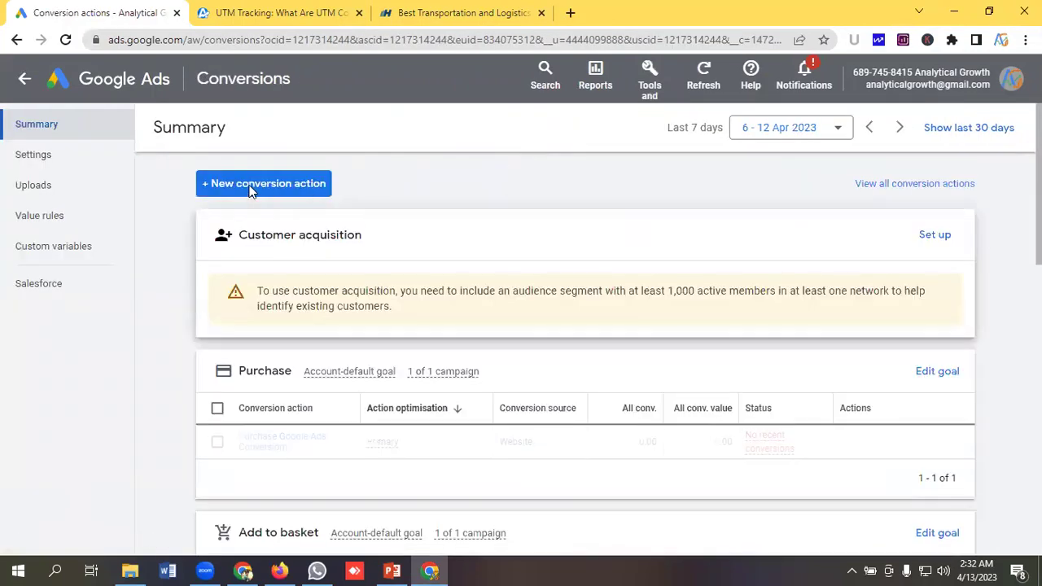
pyautogui.click(249, 186)
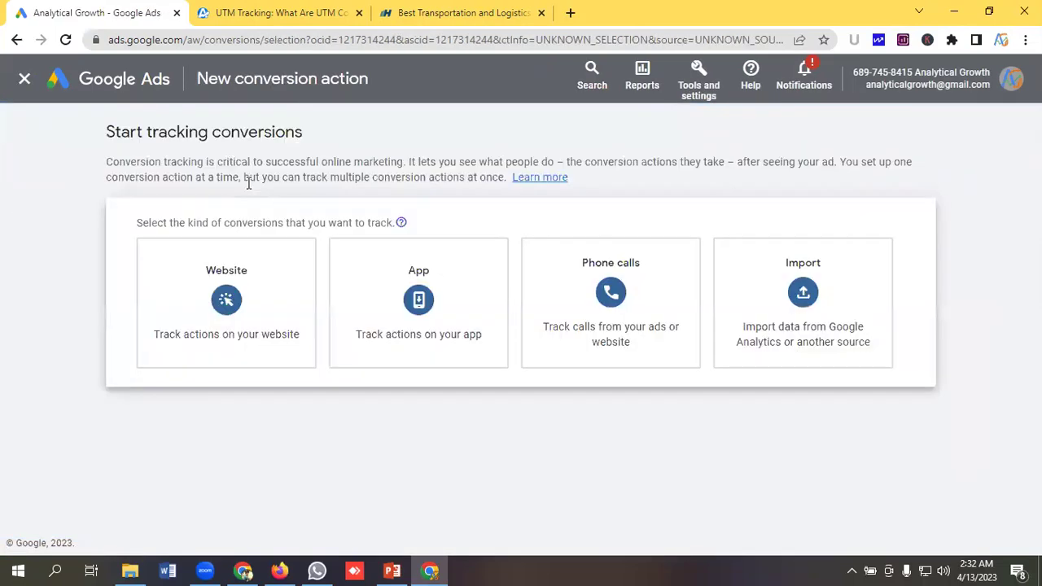
pyautogui.click(238, 299)
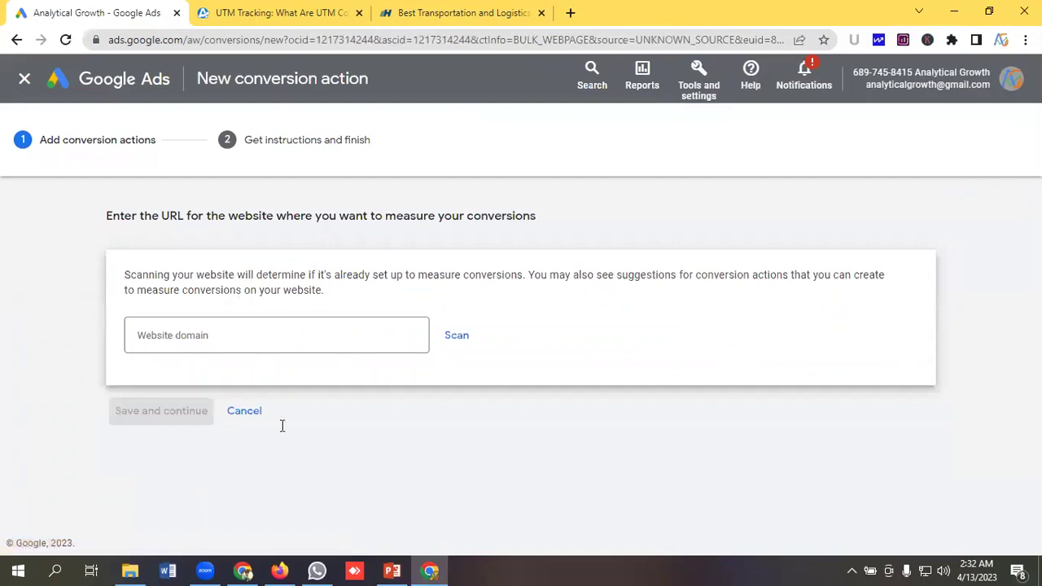
pyautogui.click(243, 571)
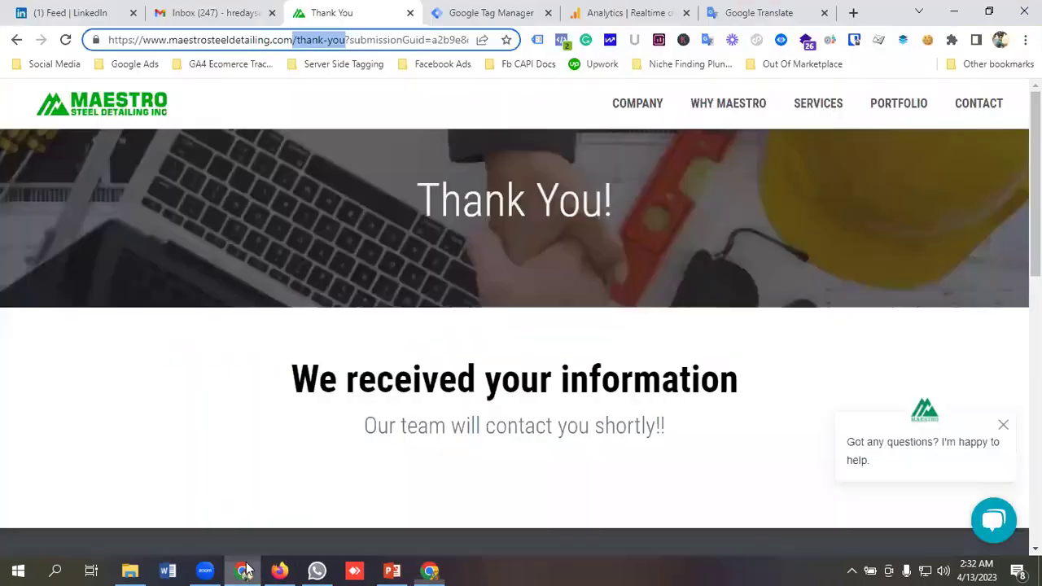
pyautogui.click(296, 42)
pyautogui.moveTo(296, 40); pyautogui.dragTo(86, 41)
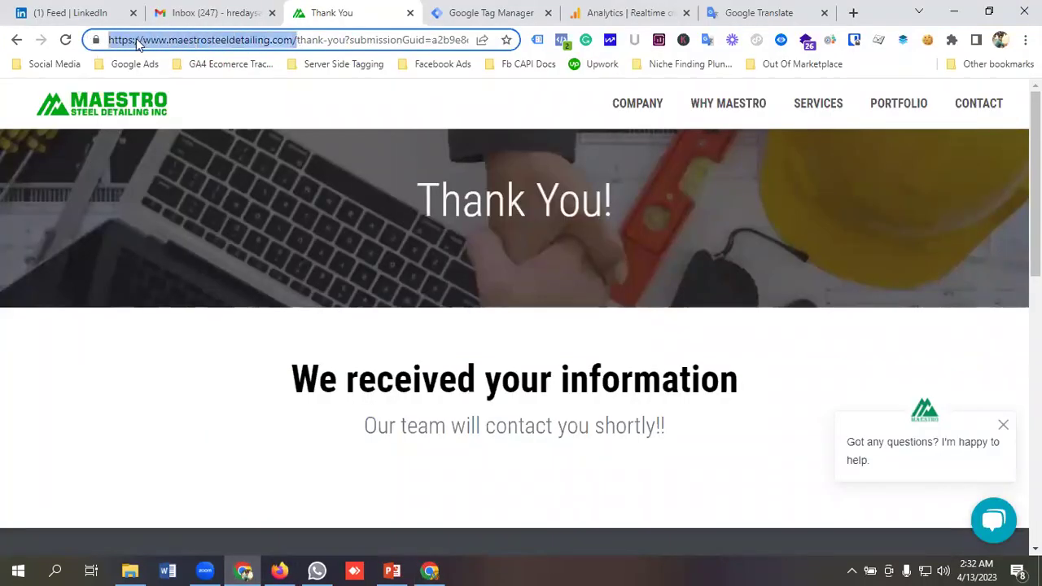
pyautogui.rightClick(143, 41)
pyautogui.click(190, 146)
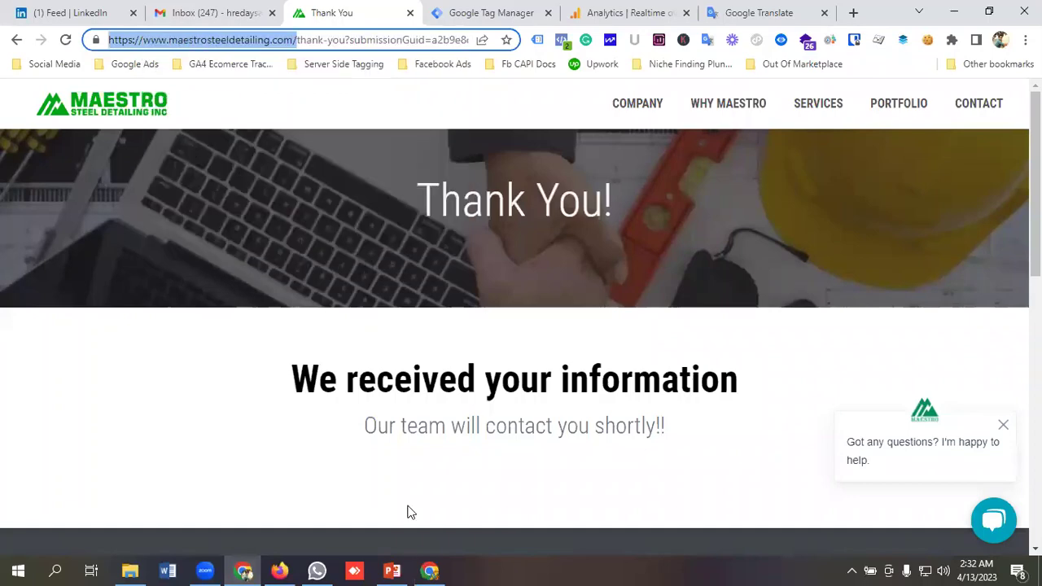
pyautogui.click(430, 571)
pyautogui.click(226, 334)
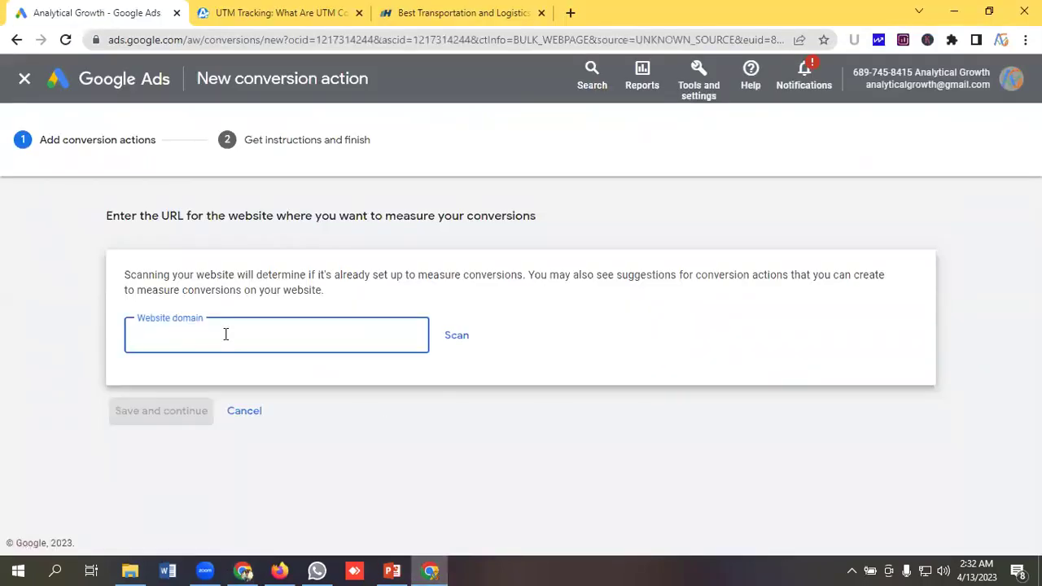
pyautogui.hotkey('ctrl', 'v')
pyautogui.click(458, 337)
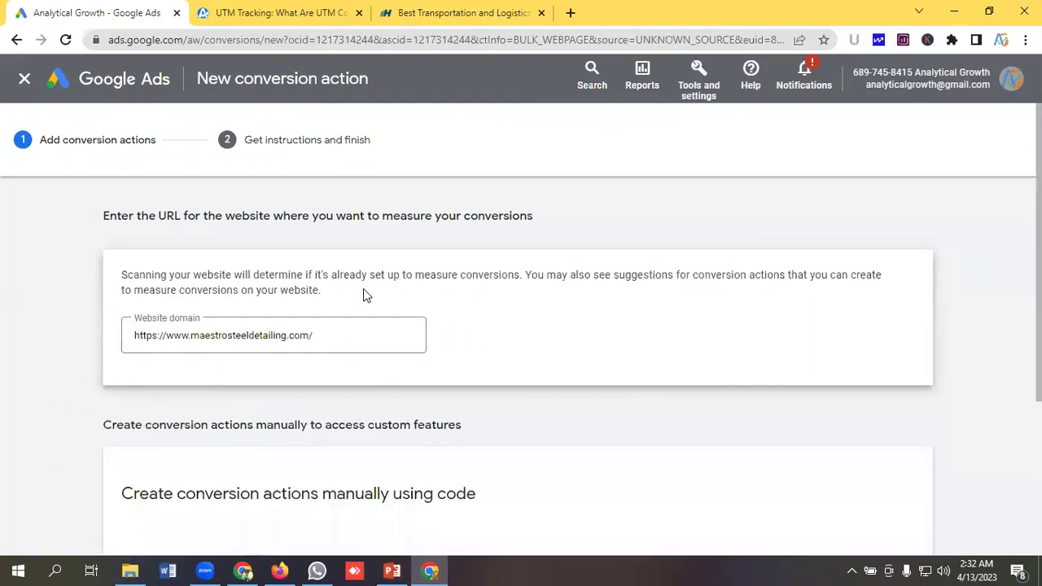
# Add a conversion action manually and set its goal category to Submit lead form.
pyautogui.scroll(-3, 363, 290)
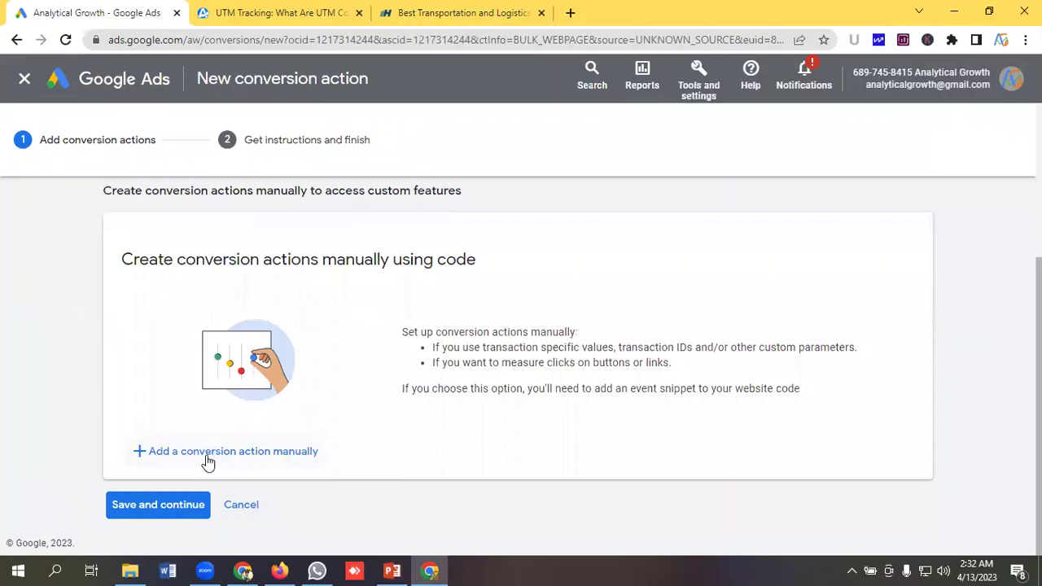
pyautogui.click(208, 453)
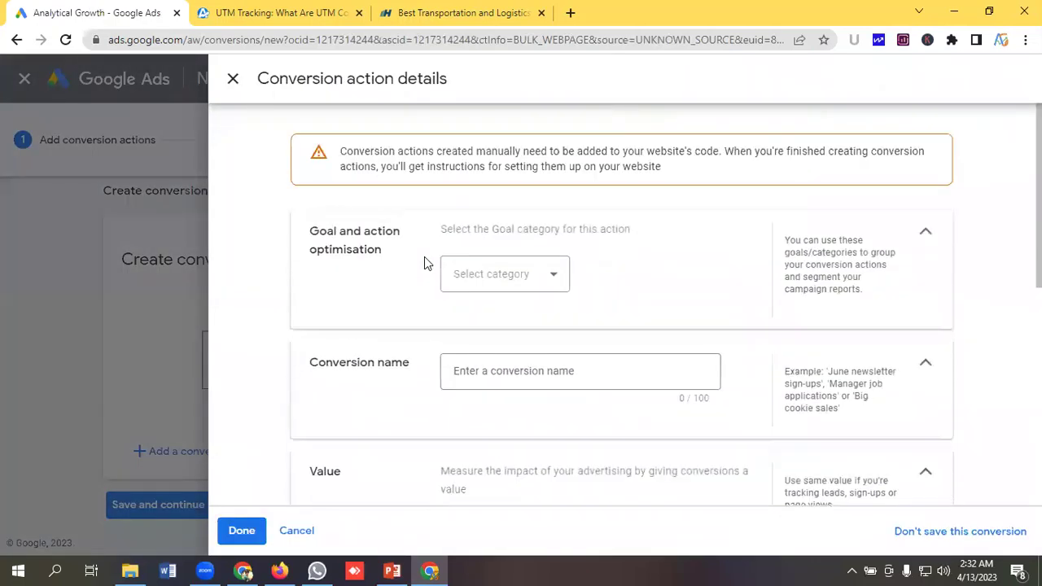
pyautogui.click(513, 278)
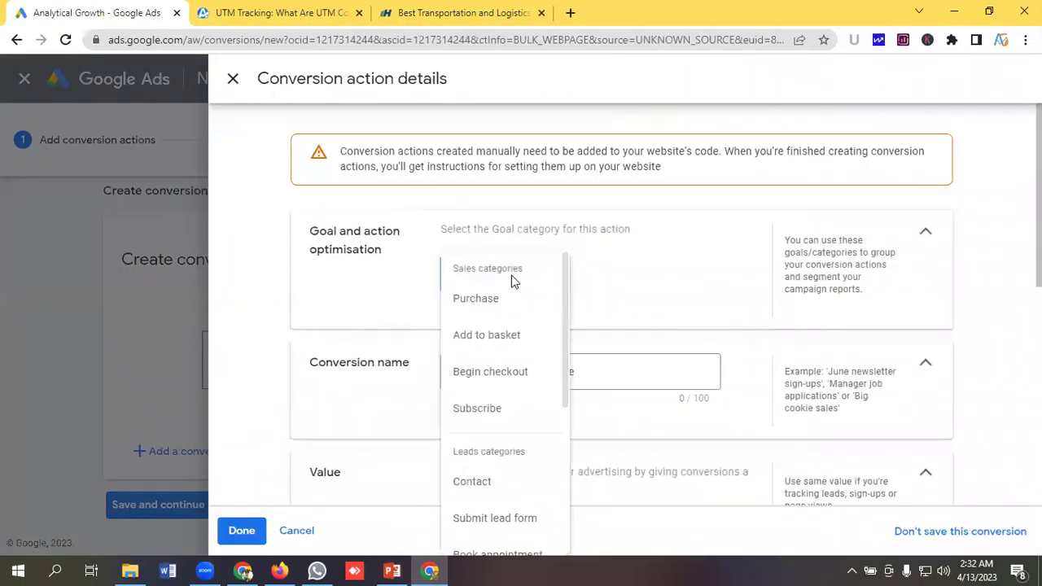
pyautogui.scroll(-2, 509, 314)
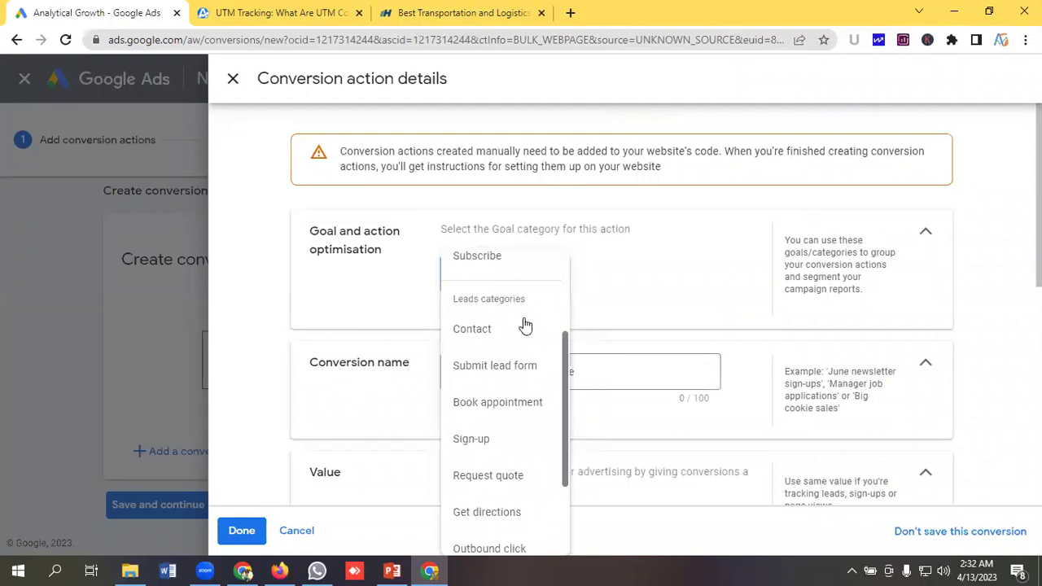
pyautogui.click(499, 368)
# Name the conversion "Lead Form Using Thank You Page Url".
pyautogui.scroll(-1, 513, 346)
pyautogui.click(489, 279)
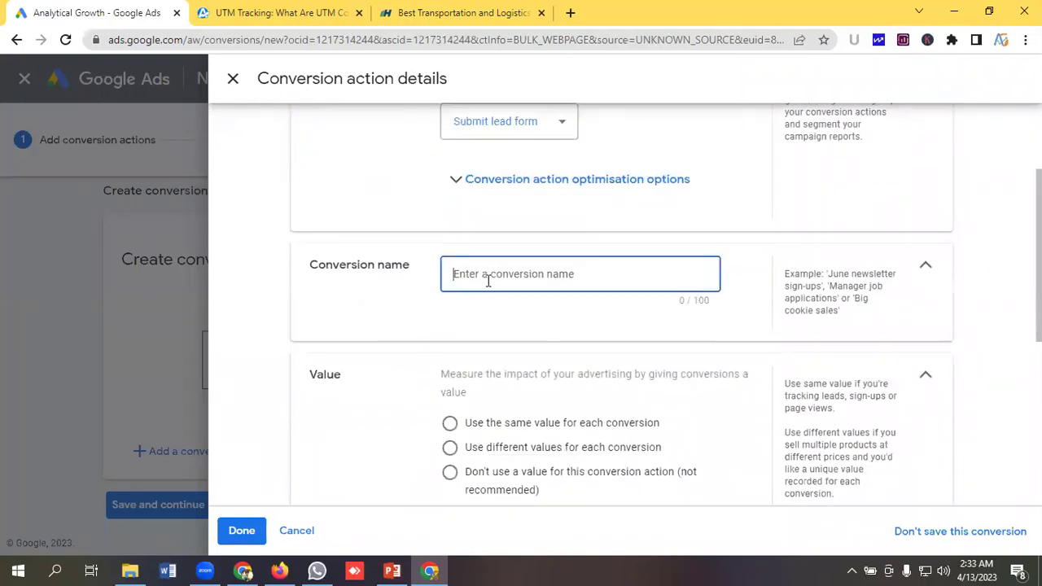
pyautogui.write('Lead Form Using Thank You Page Url')
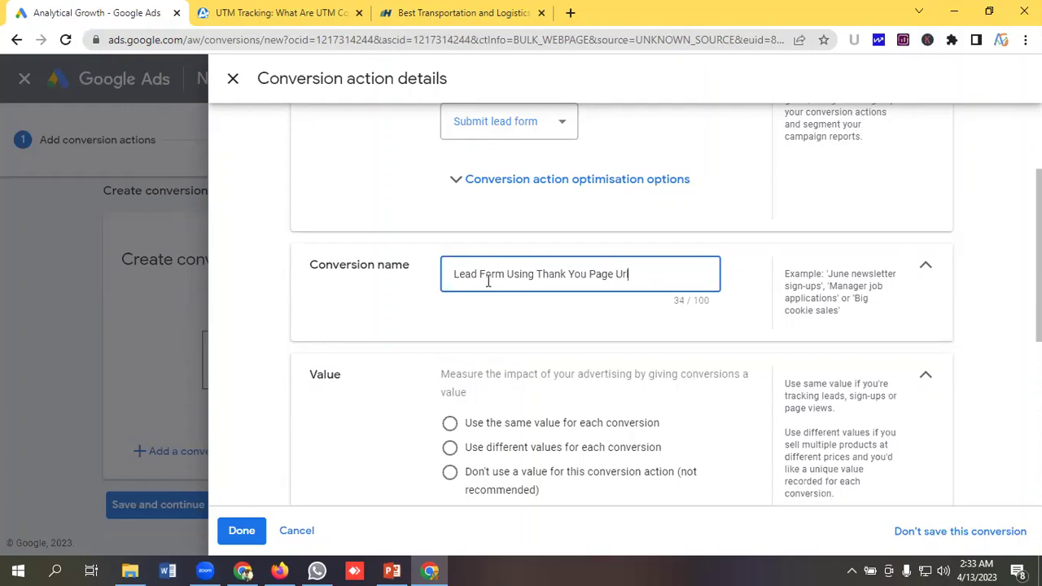
# Set the conversion action to use no value and count One conversion per click, and finish its details.
pyautogui.scroll(-3, 489, 281)
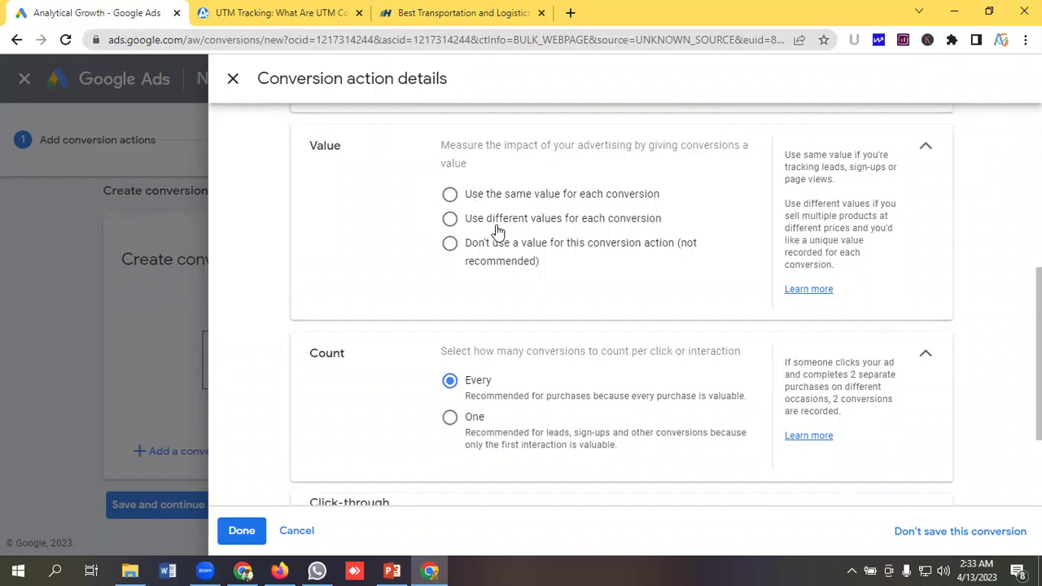
pyautogui.click(451, 245)
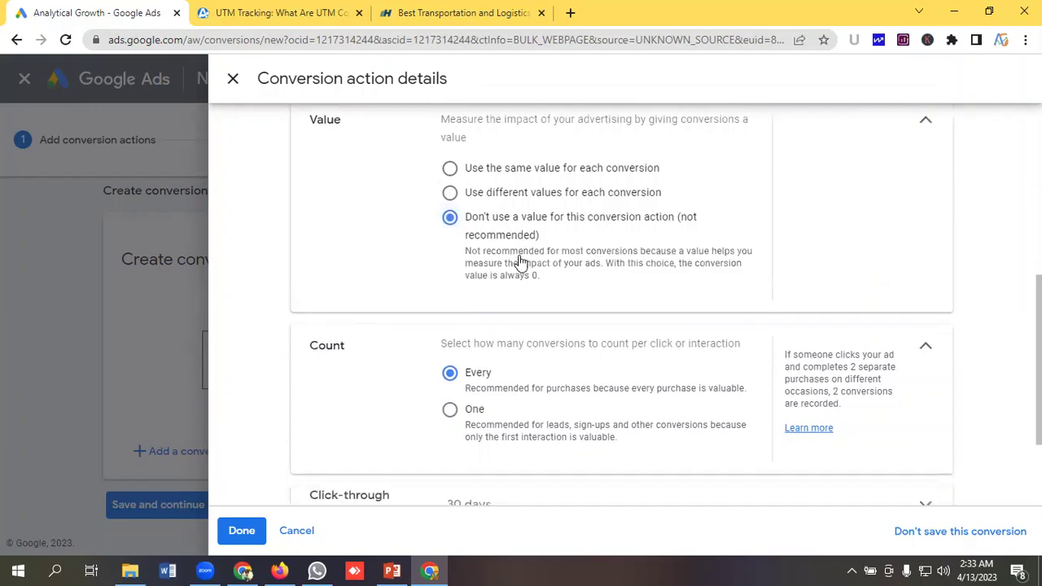
pyautogui.scroll(-2, 520, 260)
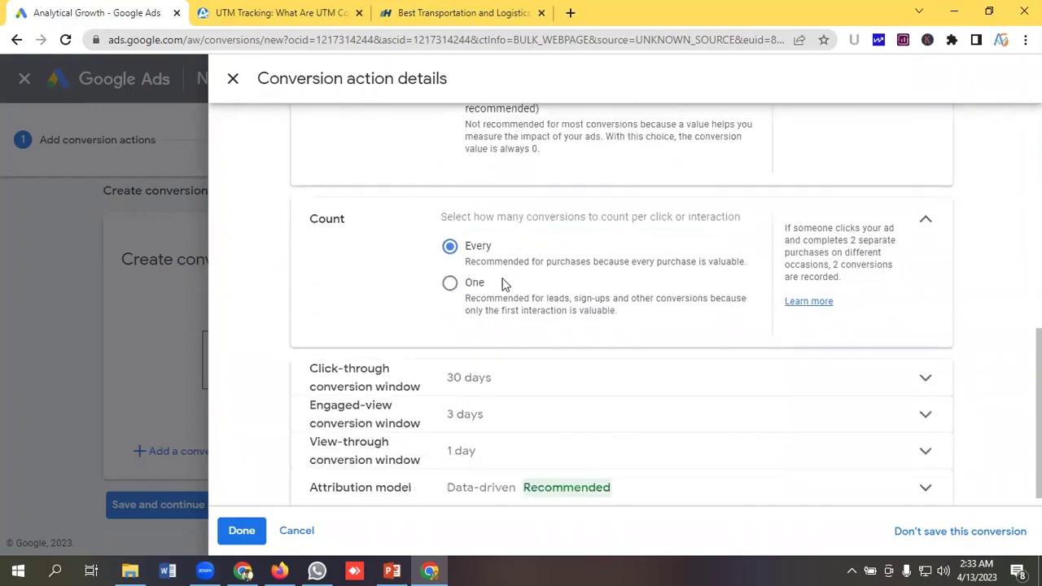
pyautogui.click(450, 282)
pyautogui.scroll(-1, 456, 269)
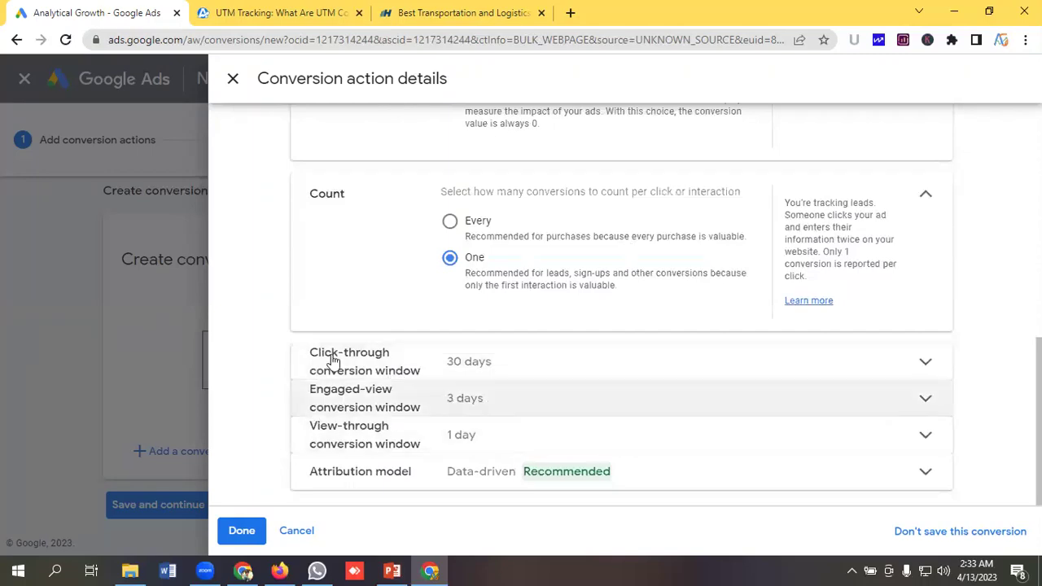
pyautogui.click(240, 533)
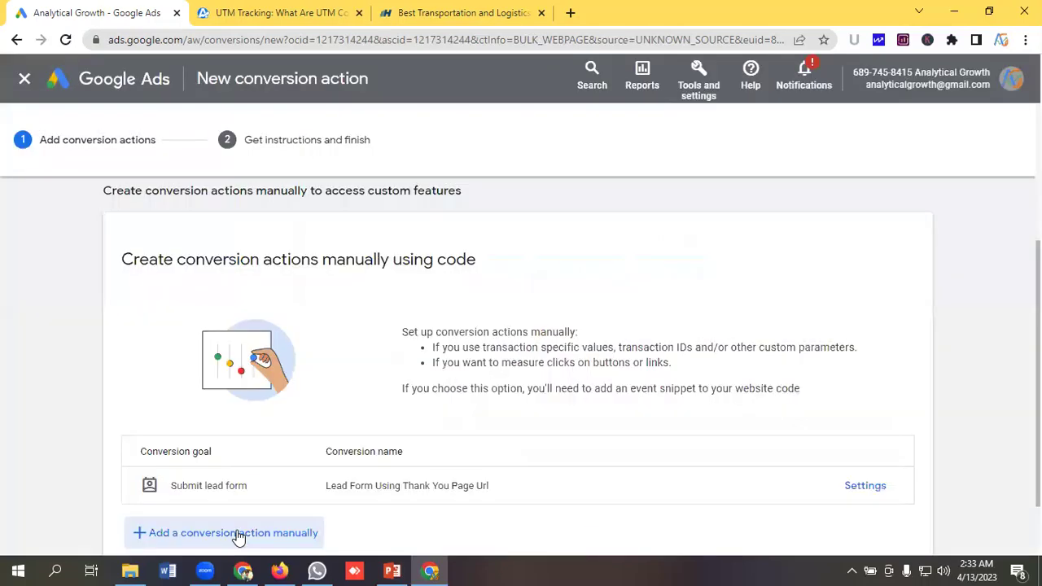
# Save the conversion action and display its Google Tag Manager setup instructions with the conversion ID and label.
pyautogui.click(158, 506)
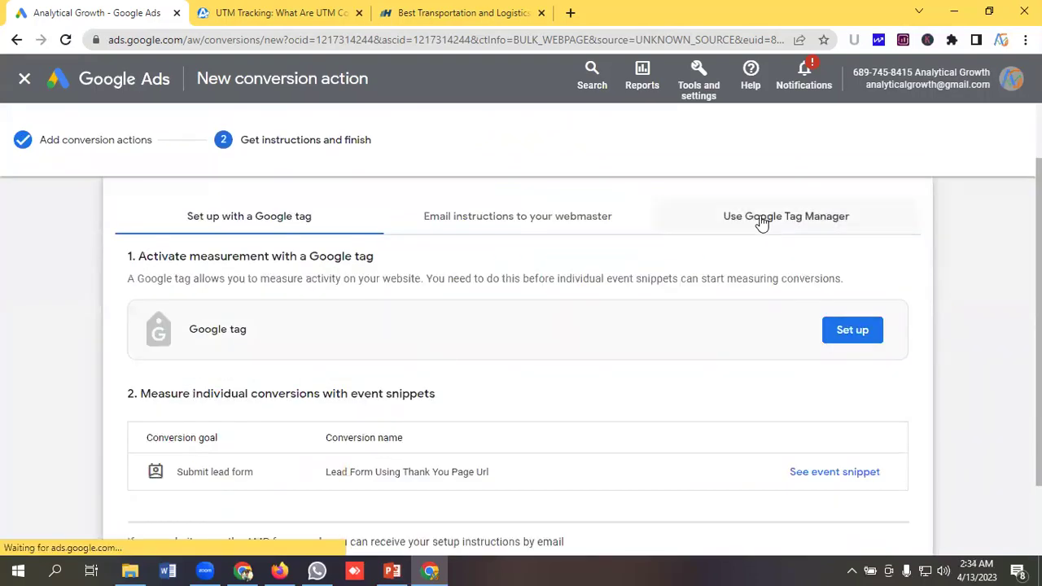
pyautogui.click(762, 222)
pyautogui.scroll(-1, 70, 252)
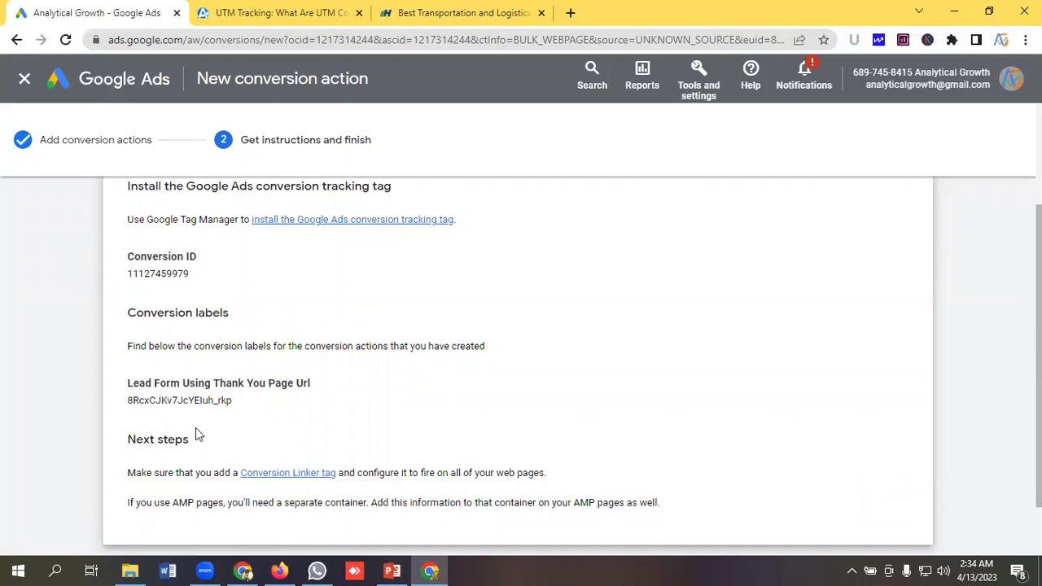
# Switch to Google Translate and review the conversion ID and conversion label noted in the source text.
pyautogui.click(243, 571)
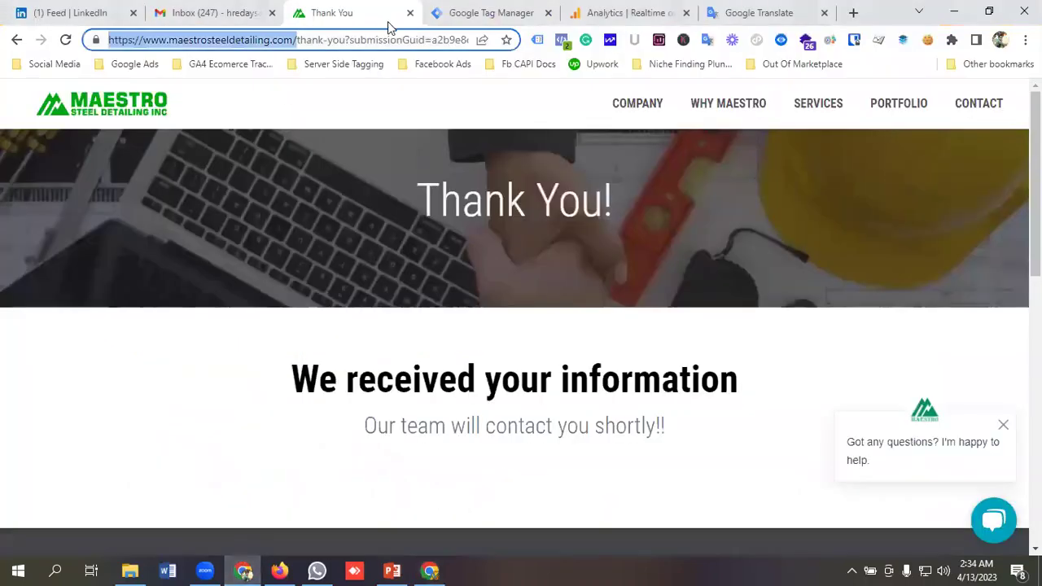
pyautogui.click(722, 20)
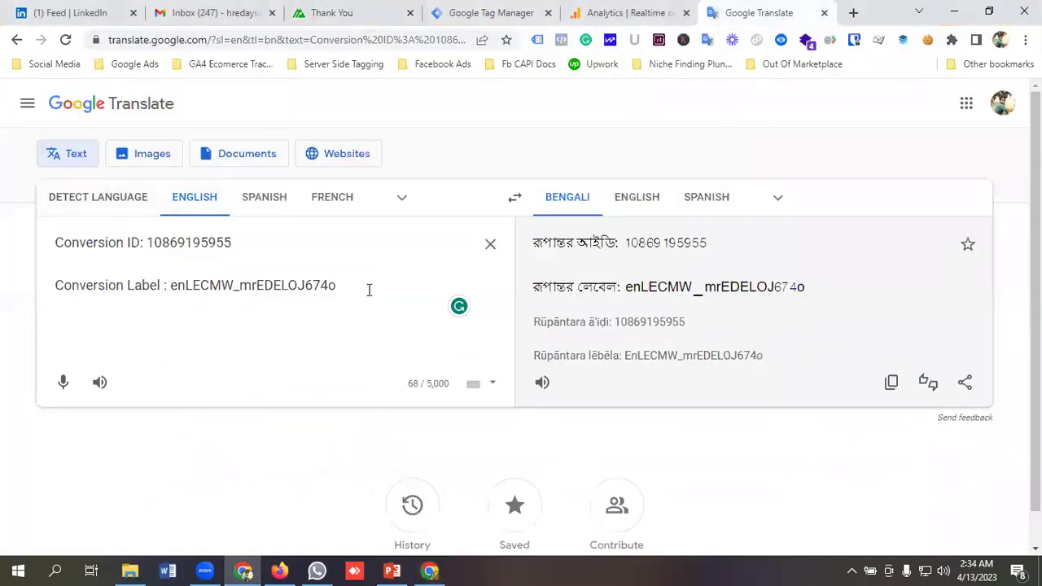
pyautogui.moveTo(369, 290); pyautogui.dragTo(17, 234)
pyautogui.click(281, 262)
pyautogui.moveTo(330, 286); pyautogui.dragTo(49, 243)
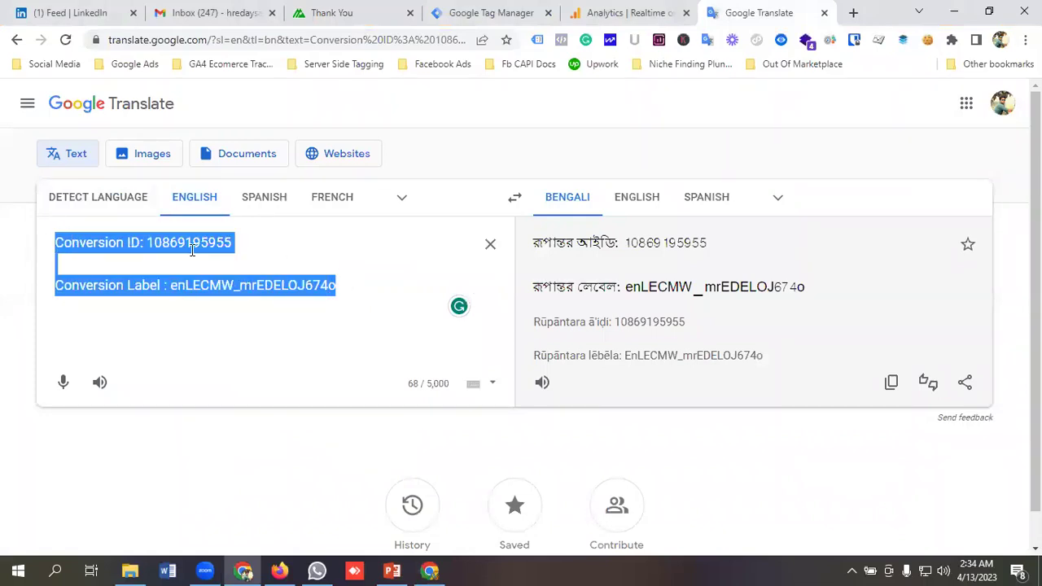
pyautogui.click(288, 255)
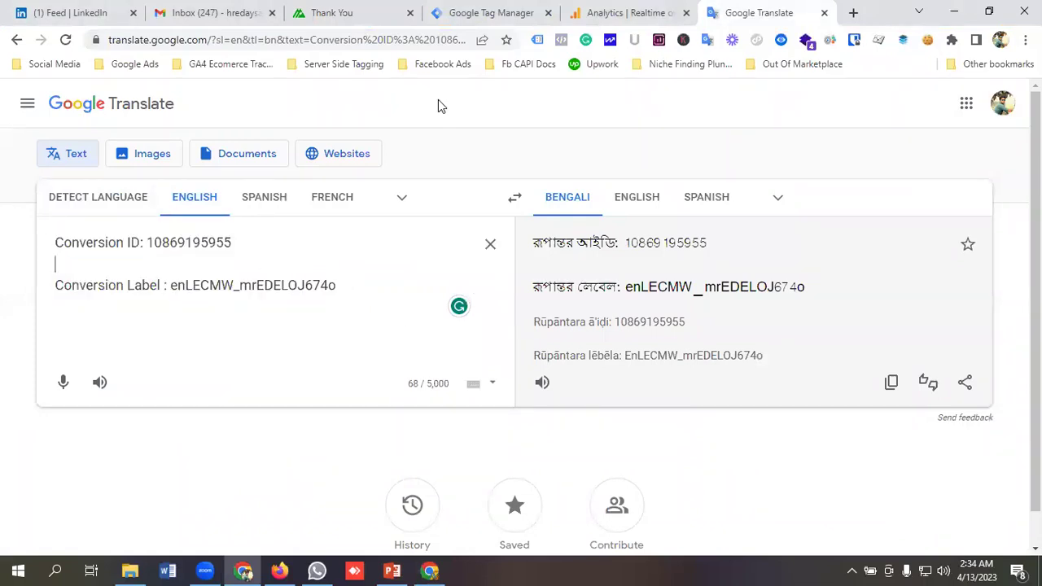
# Switch to Google Tag Manager and create a new tag named "Google Ads Conversion Using Thank You Page".
pyautogui.click(478, 11)
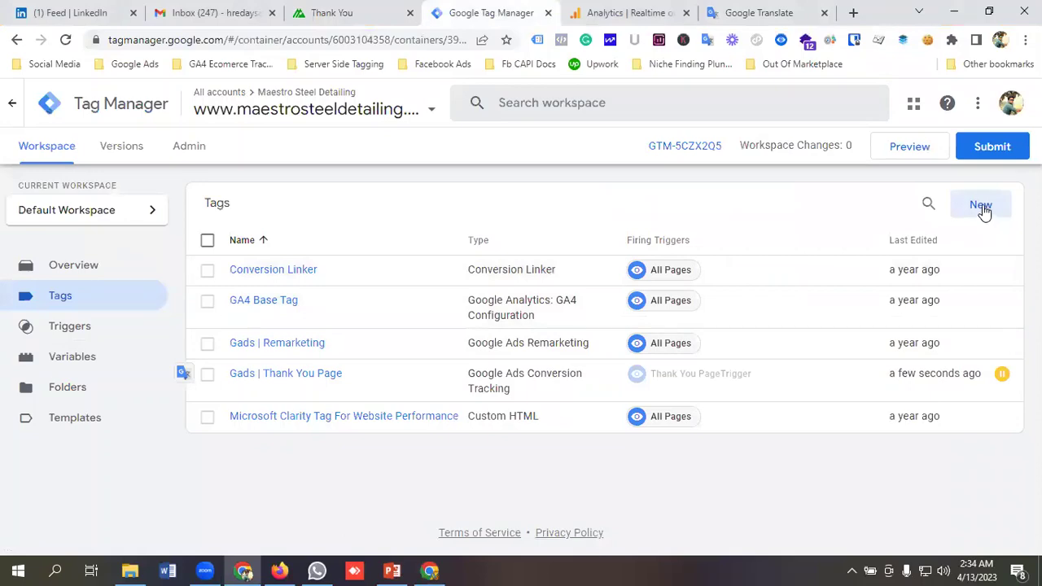
pyautogui.click(982, 207)
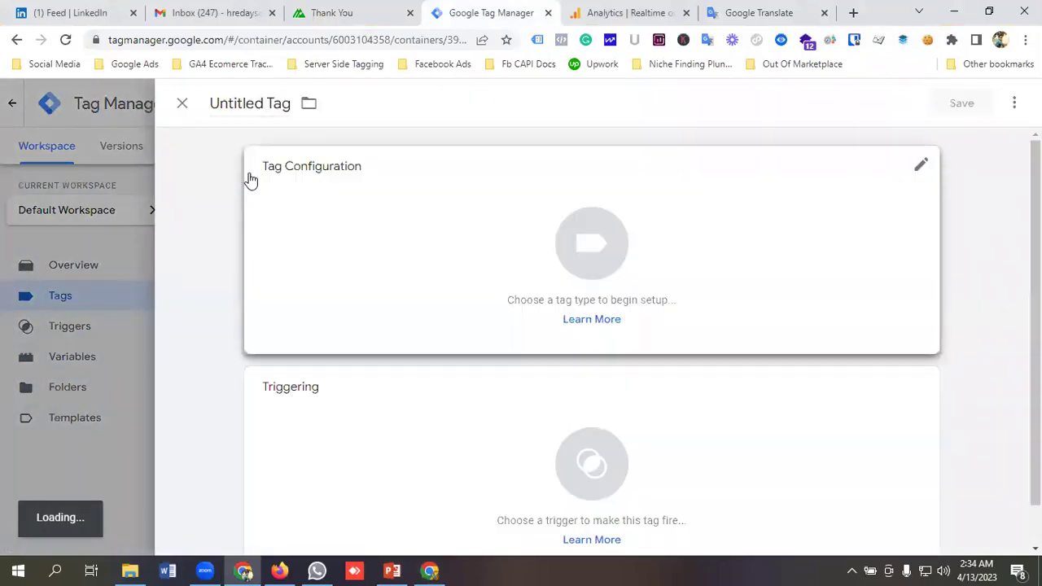
pyautogui.click(257, 105)
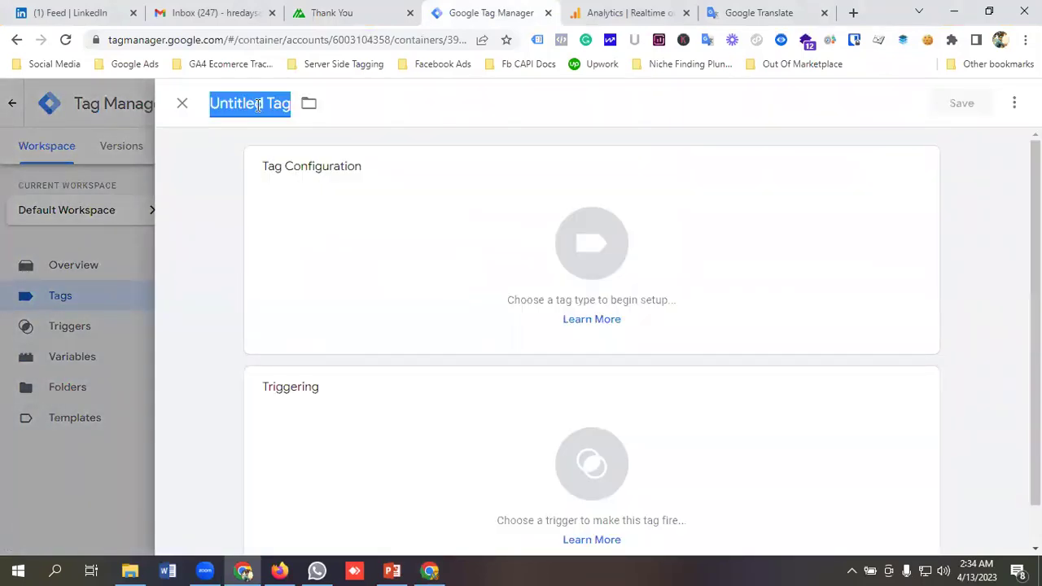
pyautogui.press('BackSpace')
pyautogui.write('Goo')
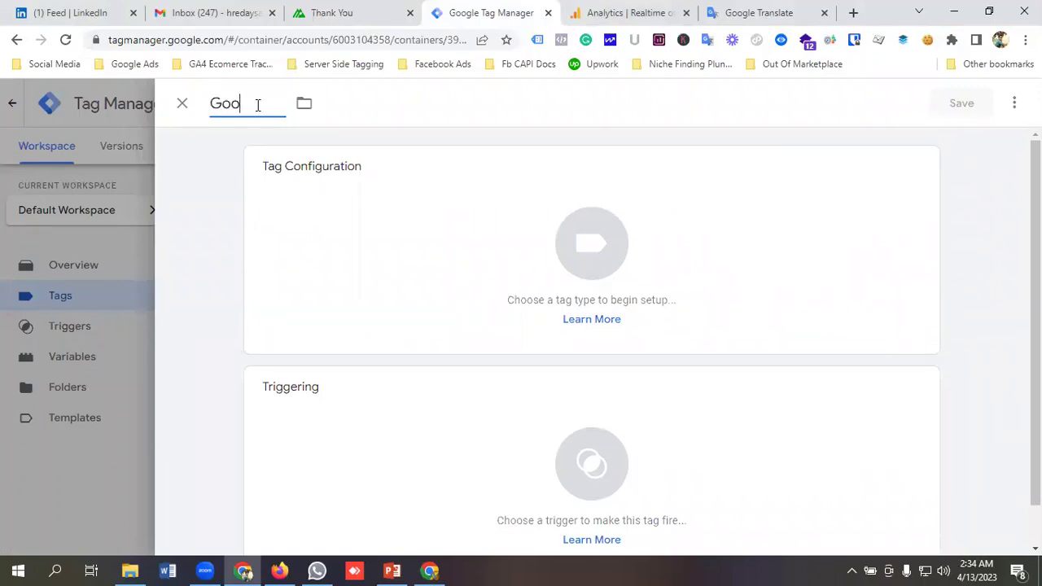
pyautogui.write('gle Ads ')
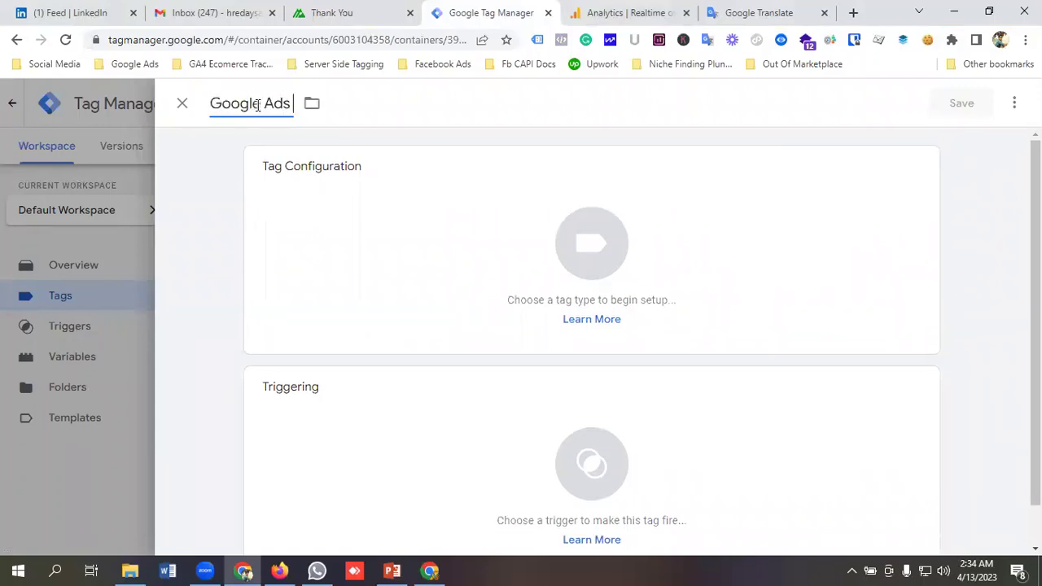
pyautogui.write('Conver')
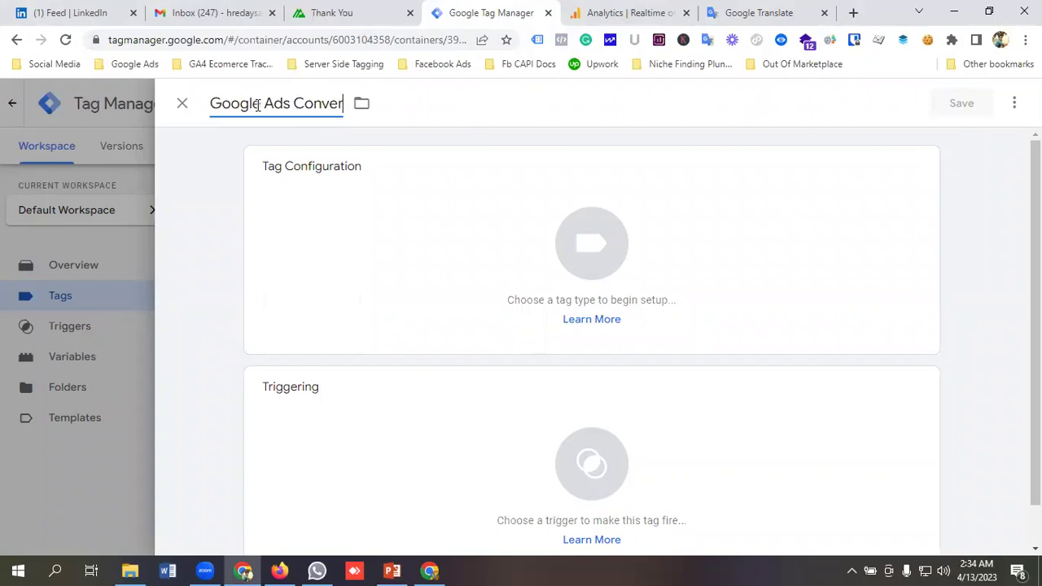
pyautogui.write('sion U')
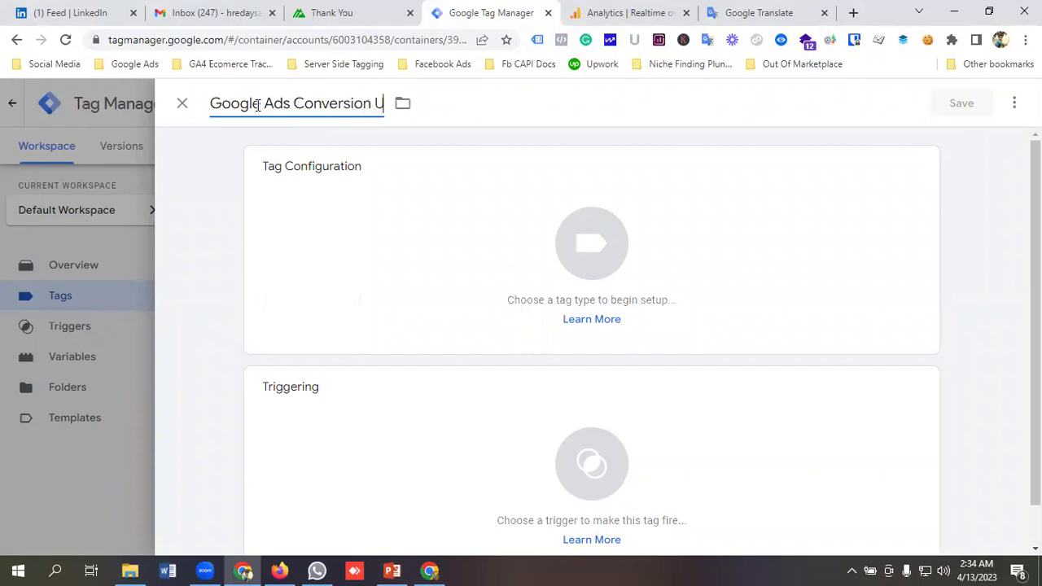
pyautogui.write('sing Thank You')
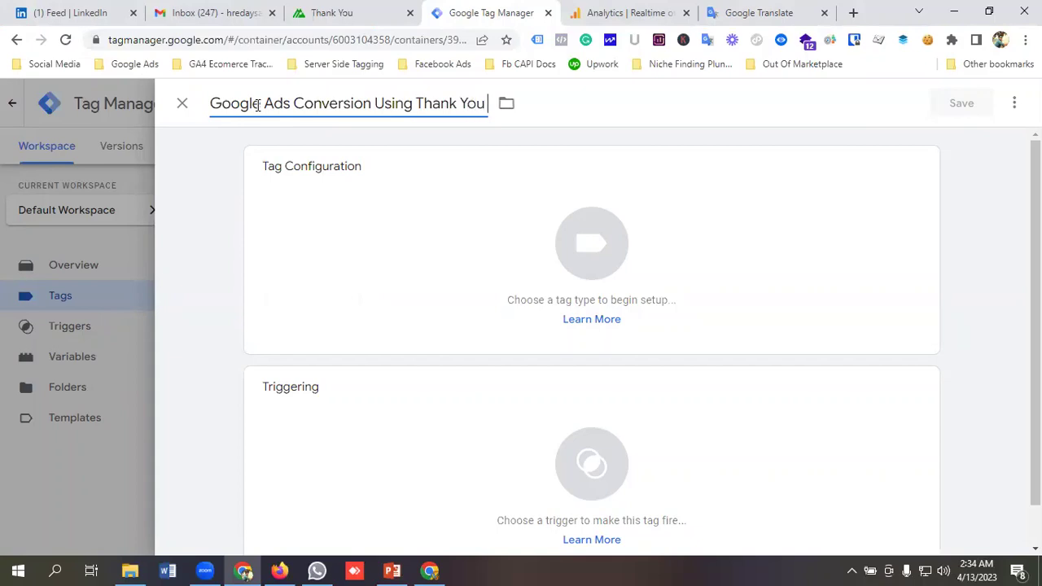
pyautogui.write(' Page')
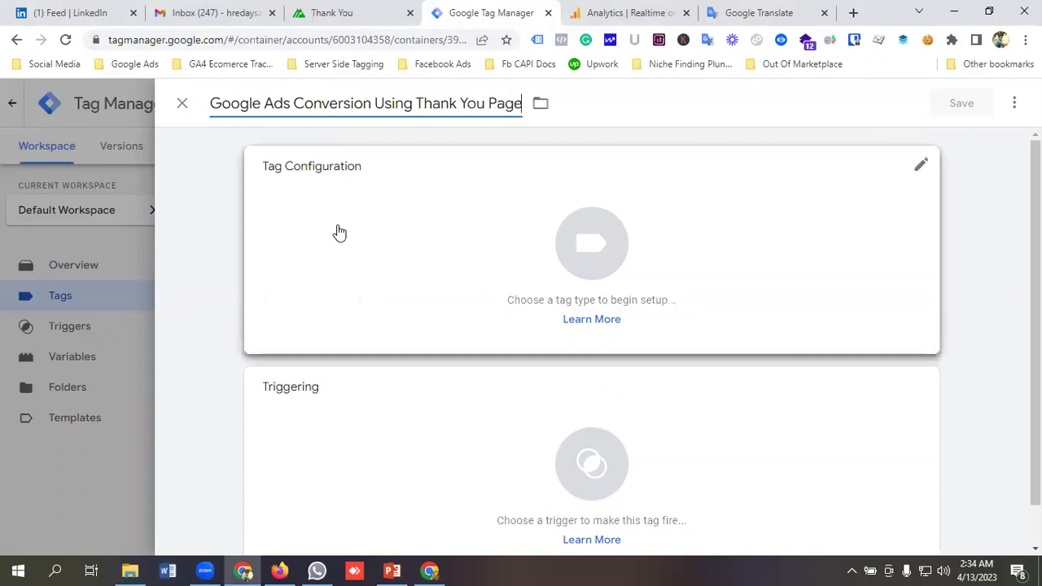
# Set the new tag's type to Google Ads Conversion Tracking.
pyautogui.click(578, 254)
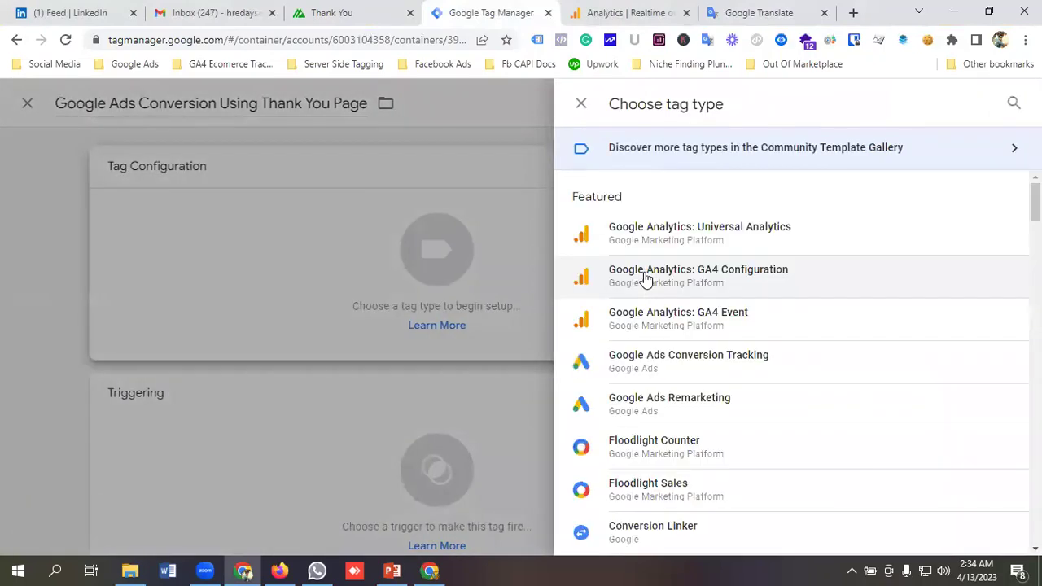
pyautogui.scroll(-1, 647, 279)
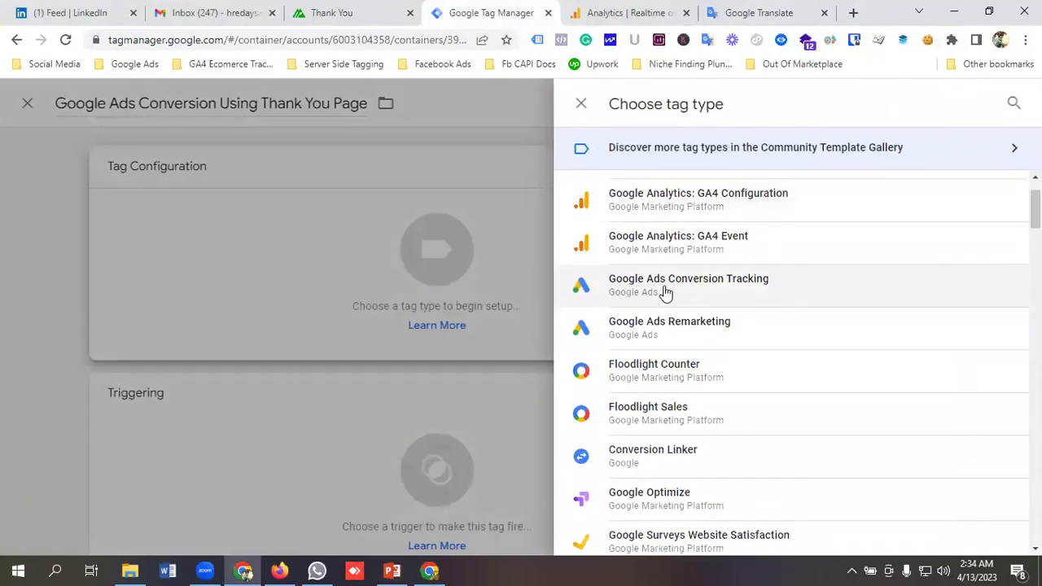
pyautogui.click(661, 286)
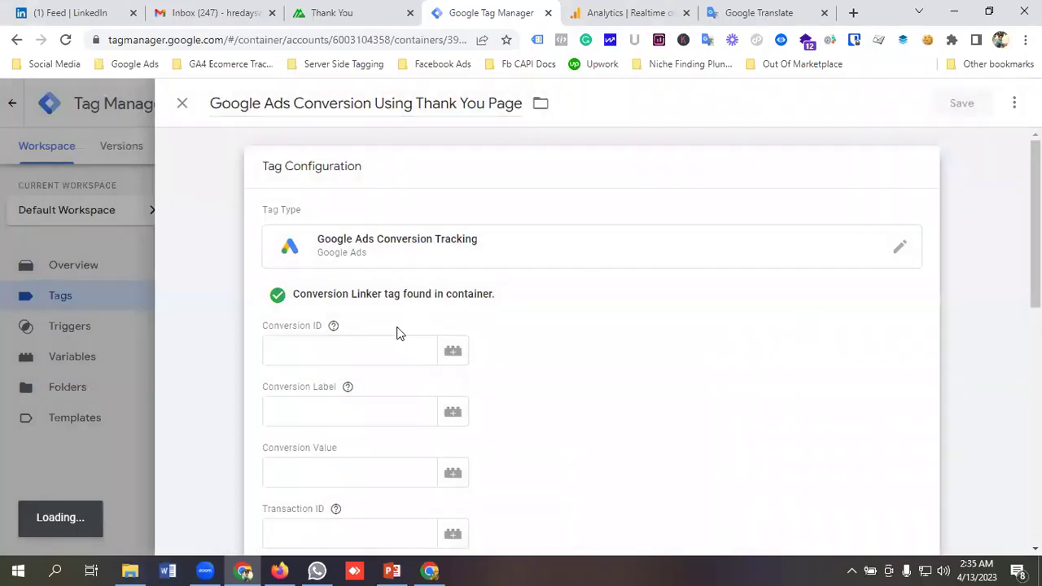
# Copy the conversion ID from the Google Translate text into the tag's Conversion ID field in Google Tag Manager.
pyautogui.click(306, 276)
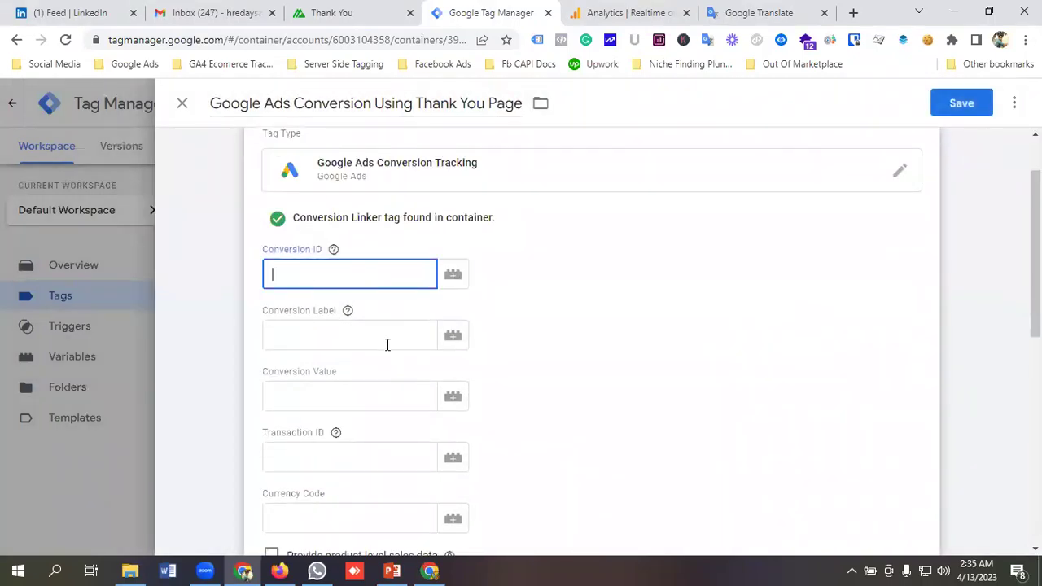
pyautogui.click(335, 343)
pyautogui.click(757, 13)
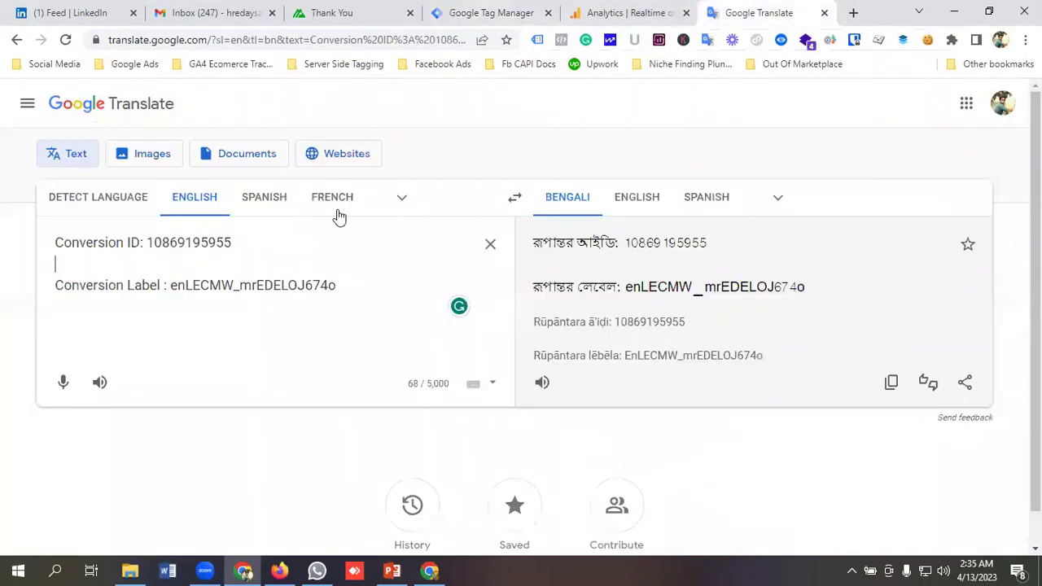
pyautogui.moveTo(248, 242); pyautogui.dragTo(153, 243)
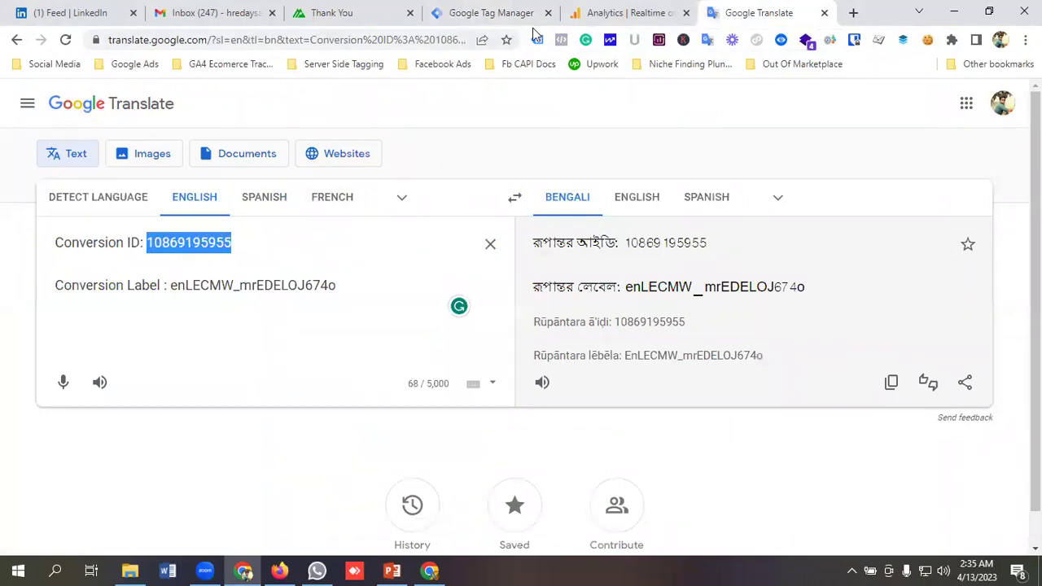
pyautogui.click(484, 13)
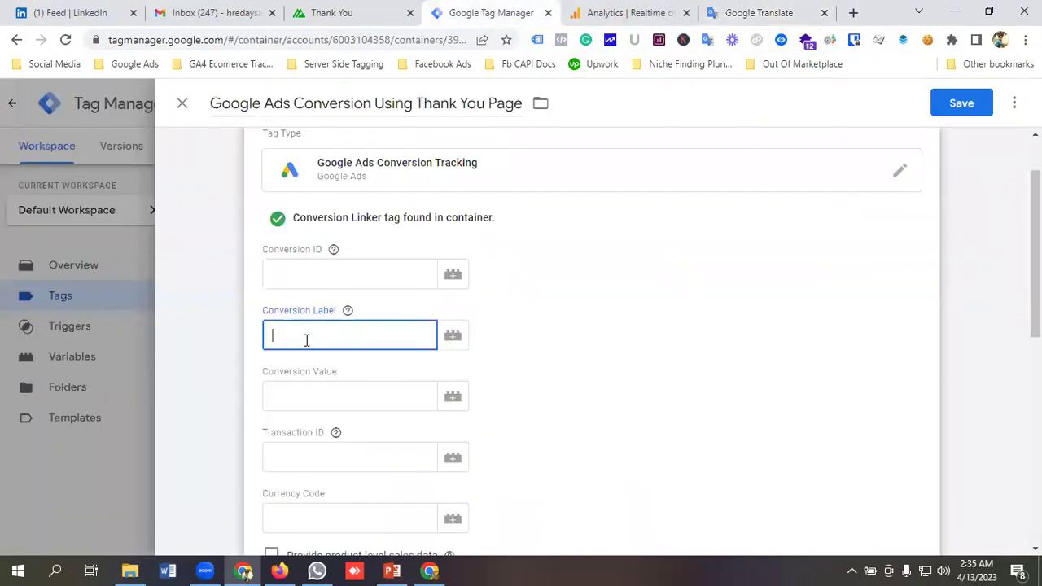
pyautogui.click(319, 276)
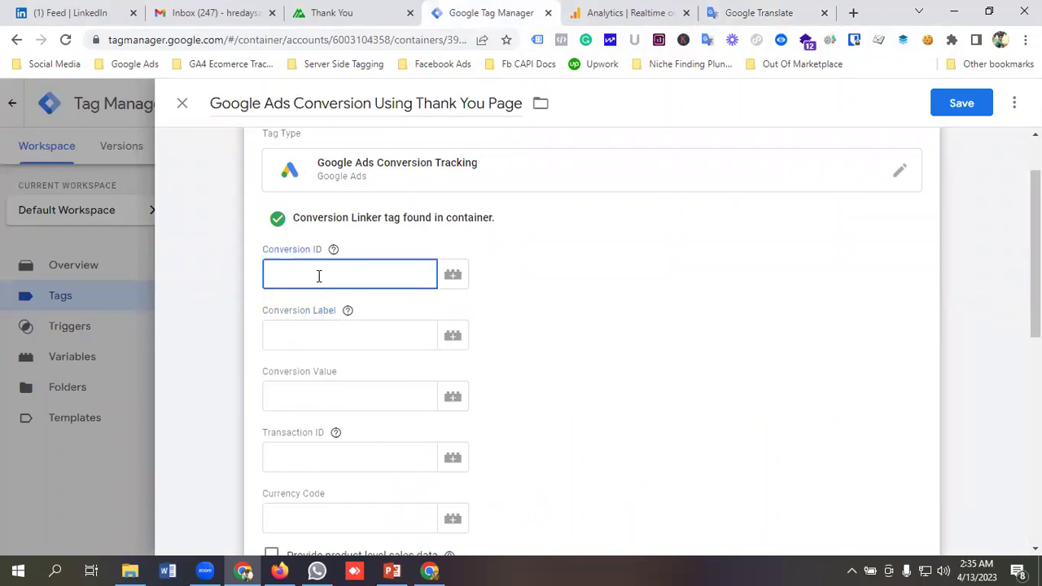
pyautogui.hotkey('ctrl', 'v')
# Copy the conversion label from the Google Translate text into the tag's Conversion Label field in Google Tag Manager.
pyautogui.click(312, 337)
pyautogui.click(721, 17)
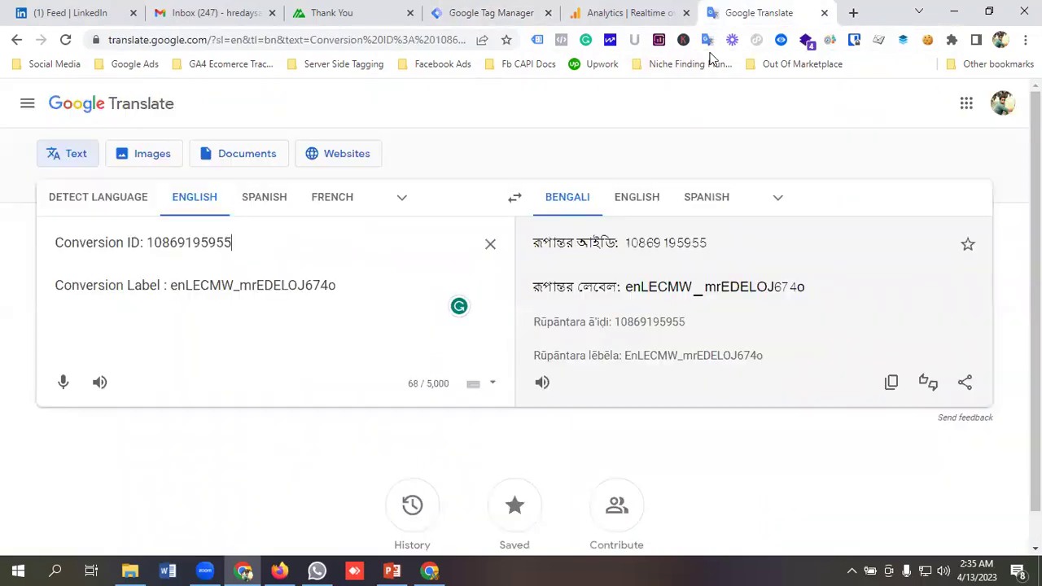
pyautogui.moveTo(345, 284); pyautogui.dragTo(173, 288)
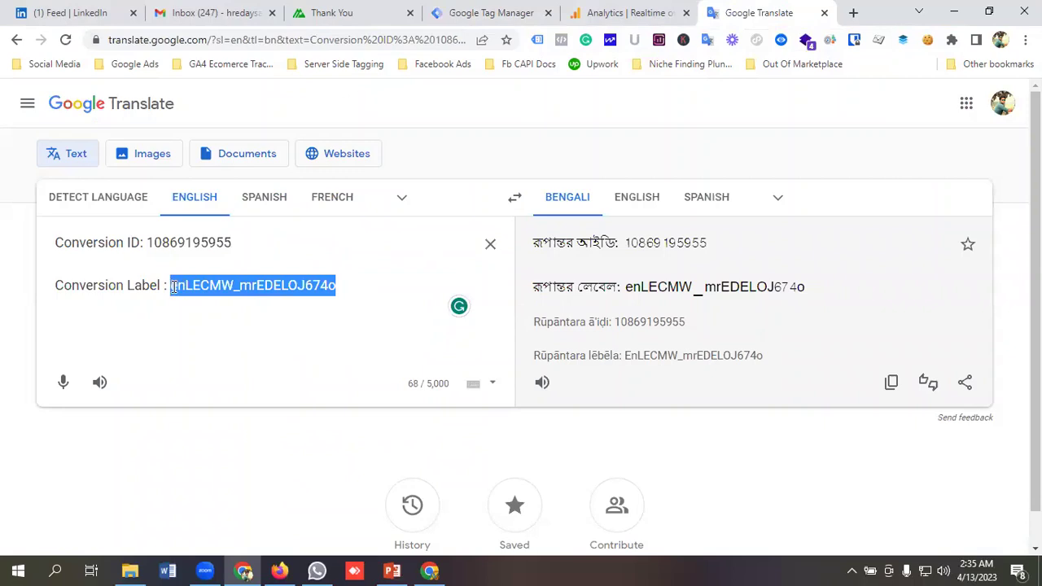
pyautogui.rightClick(186, 284)
pyautogui.click(219, 317)
pyautogui.hotkey('ctrl', '4')
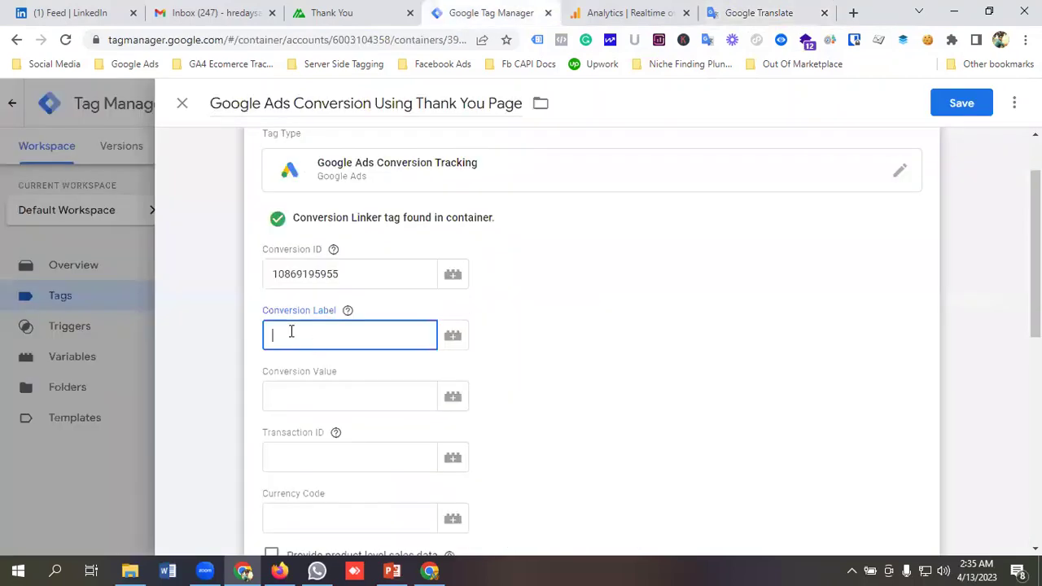
pyautogui.hotkey('ctrl', 'v')
# Open the tag's trigger selection, copy "/thank-you" from the Thank You page's URL, and return to Google Tag Manager.
pyautogui.scroll(-6, 420, 296)
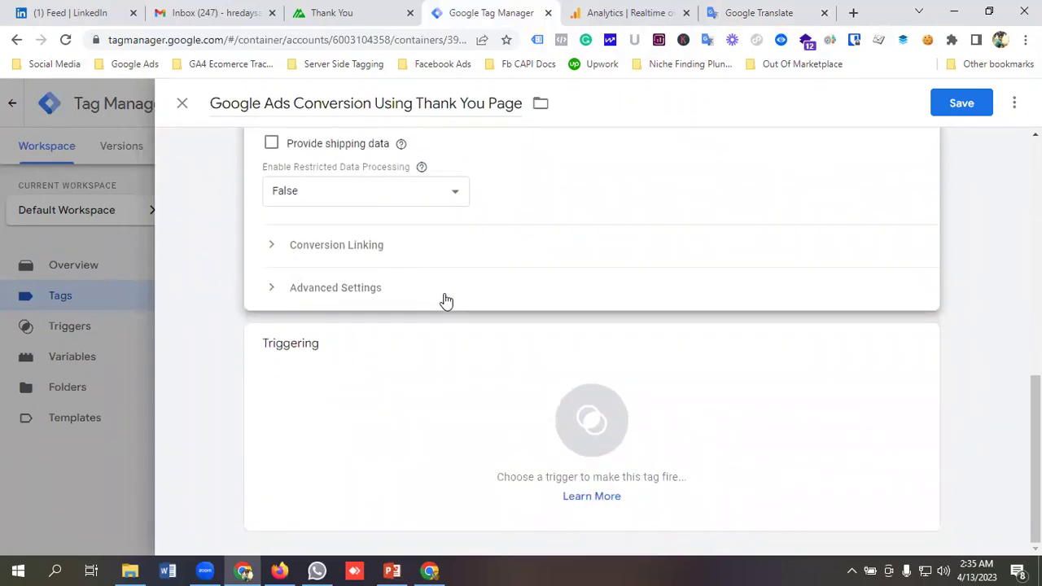
pyautogui.click(593, 421)
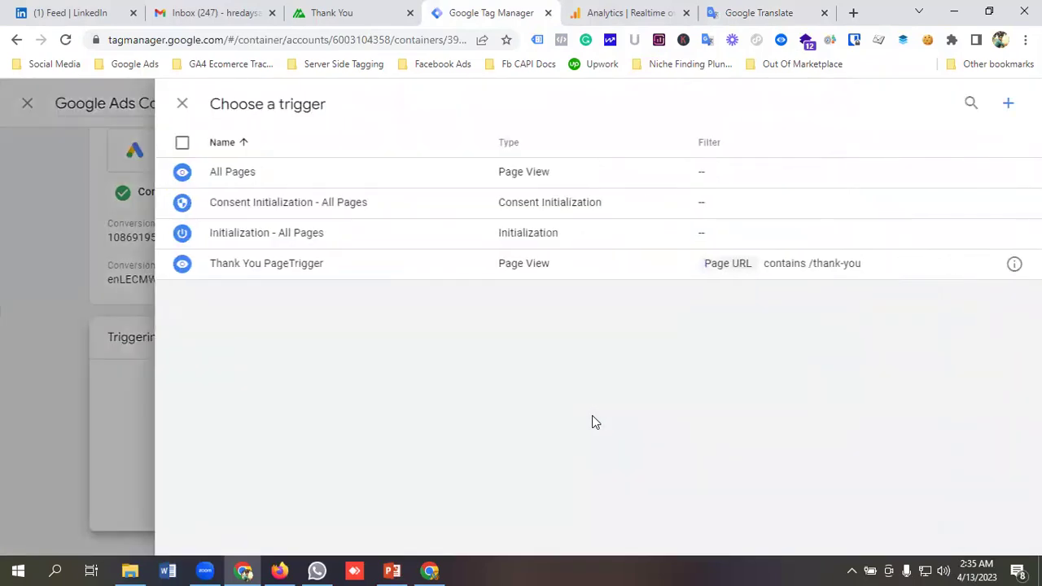
pyautogui.click(362, 12)
pyautogui.click(303, 41)
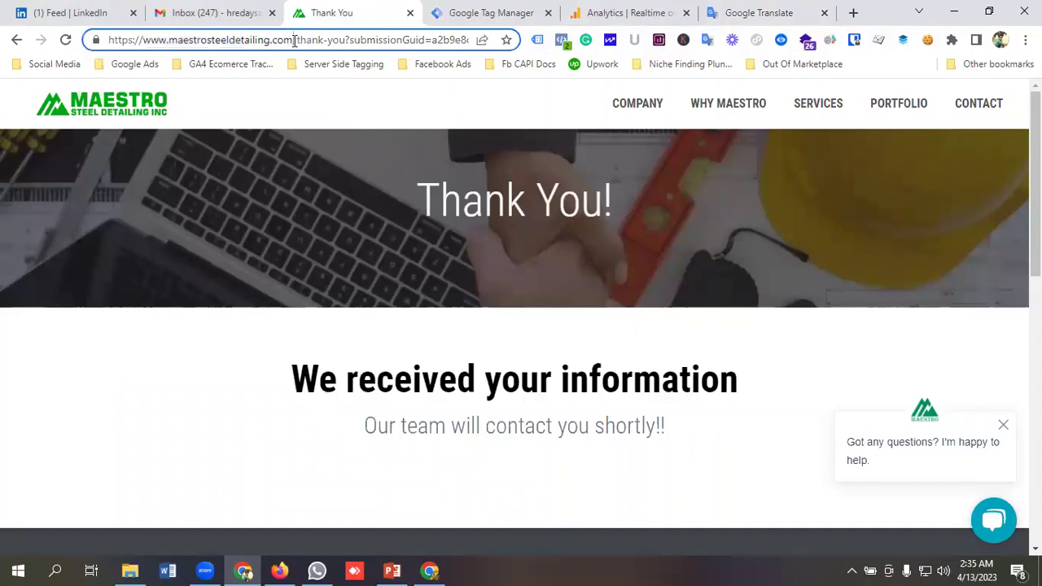
pyautogui.moveTo(294, 41); pyautogui.dragTo(346, 39)
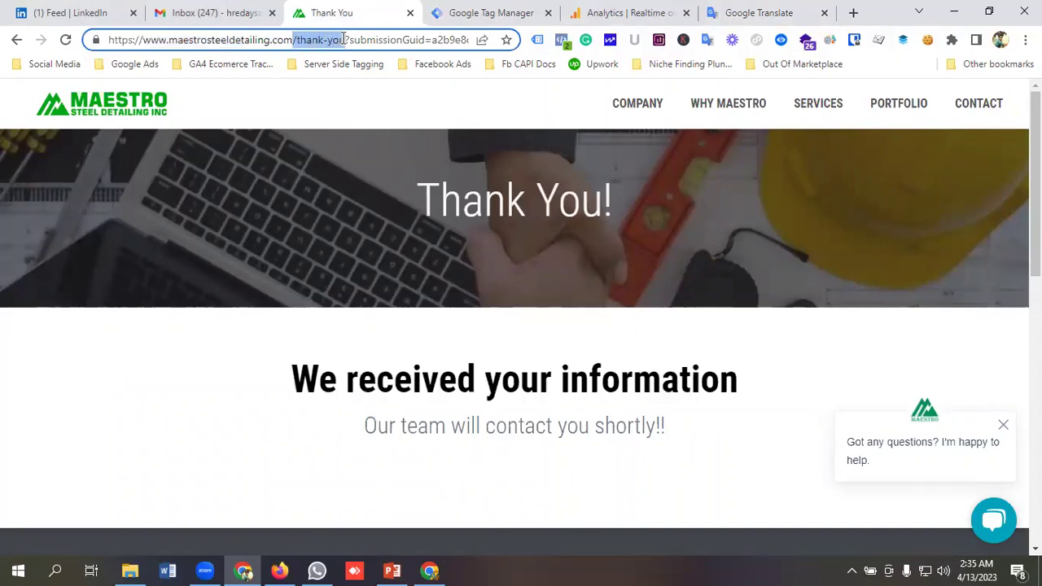
pyautogui.rightClick(324, 45)
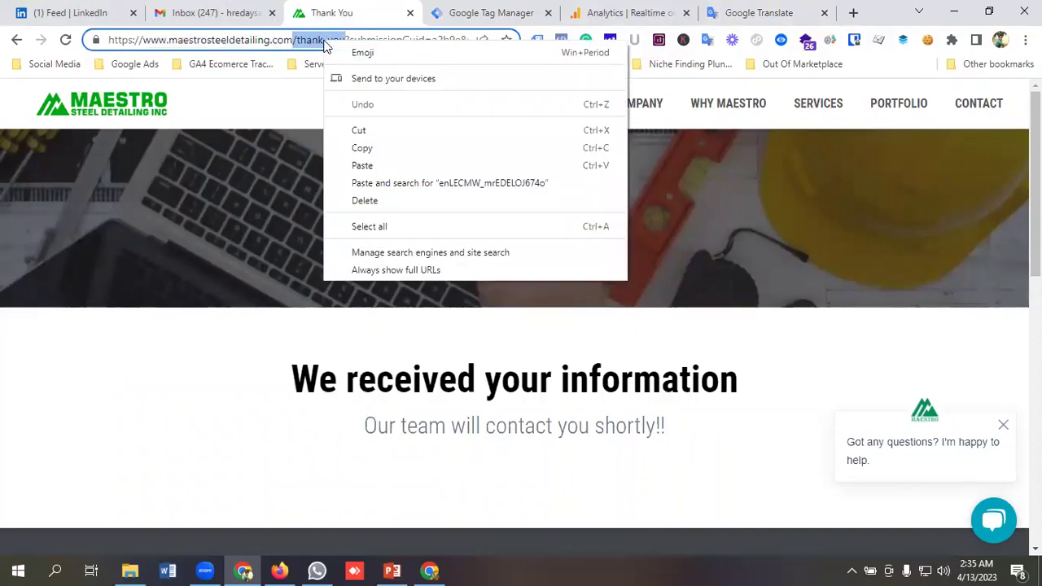
pyautogui.click(360, 148)
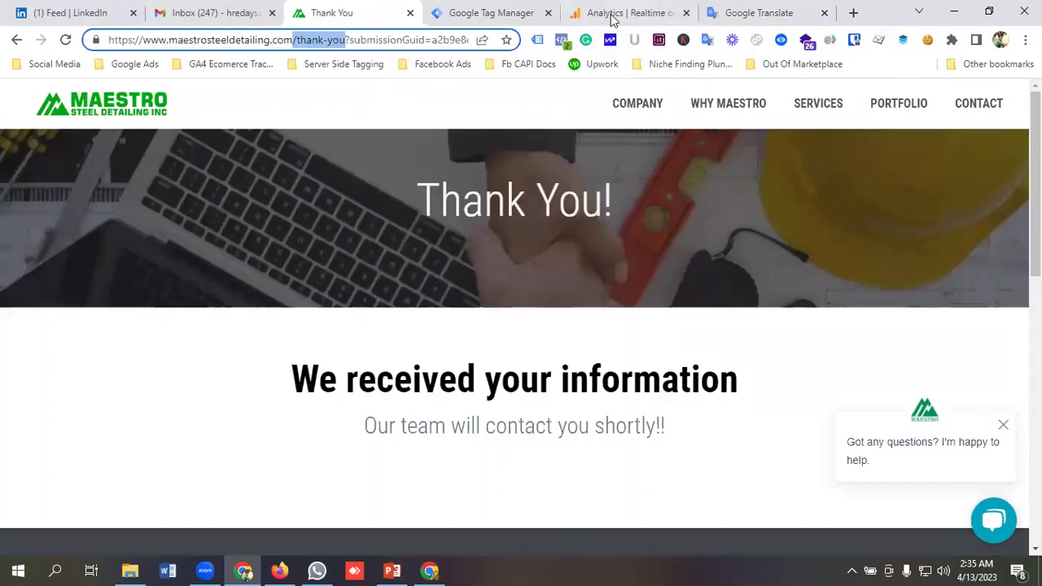
pyautogui.click(492, 13)
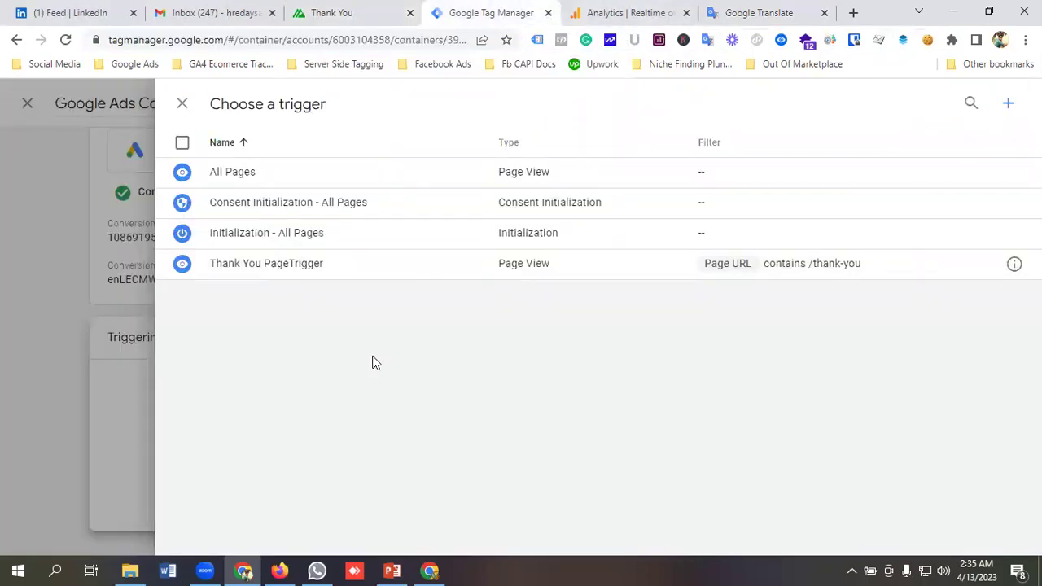
# Create a new trigger for the tag and name it "Thank You Trigger".
pyautogui.click(1008, 103)
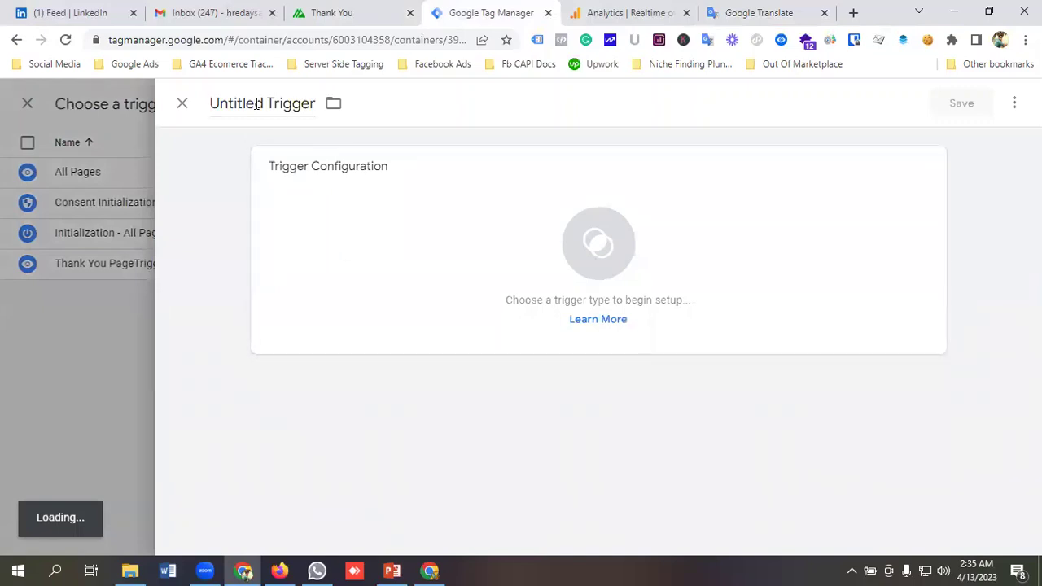
pyautogui.click(255, 104)
pyautogui.click(257, 104)
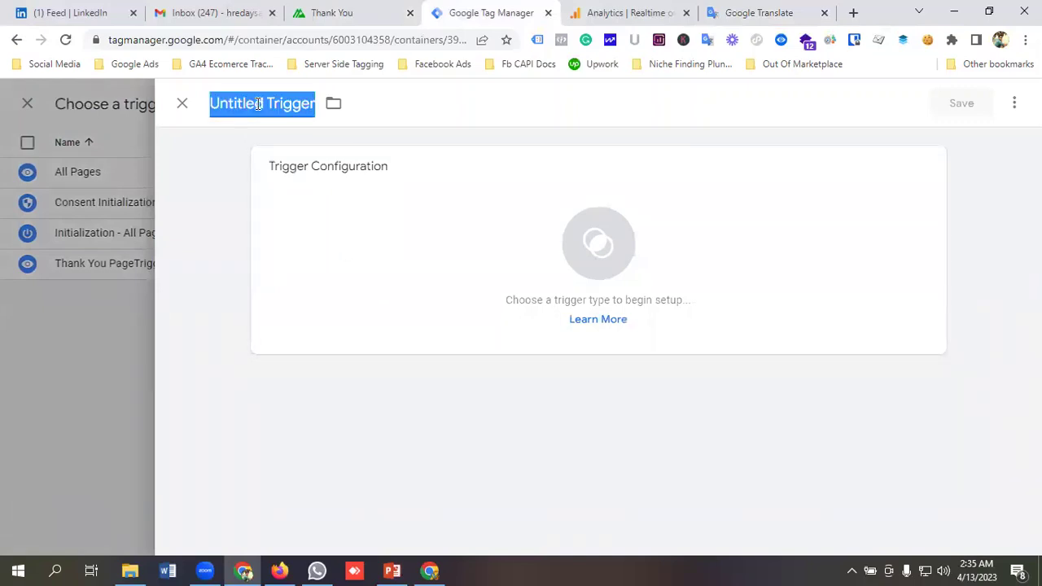
pyautogui.press('BackSpace')
pyautogui.write('Tha')
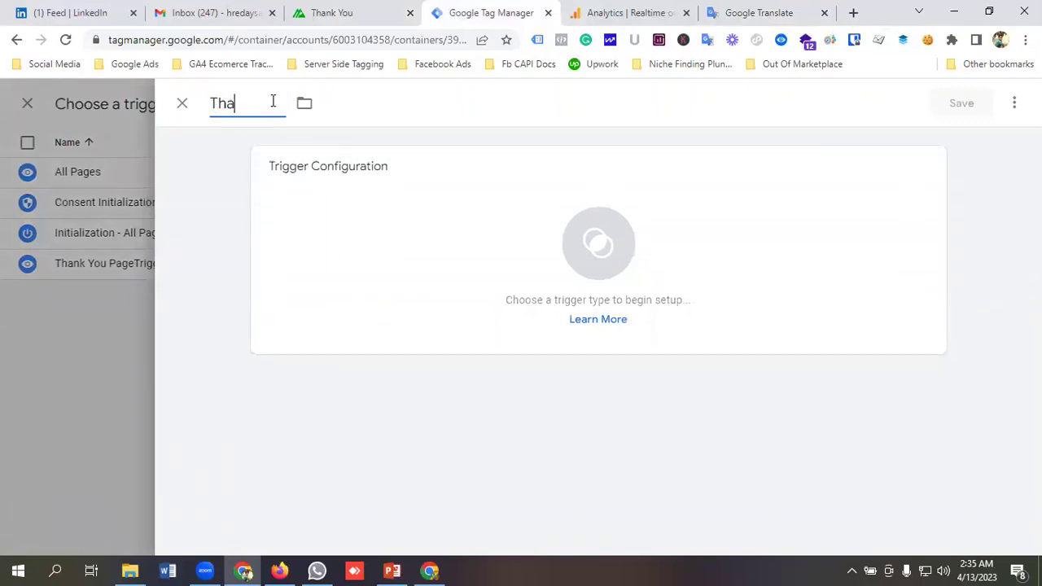
pyautogui.write('nk You Trigger')
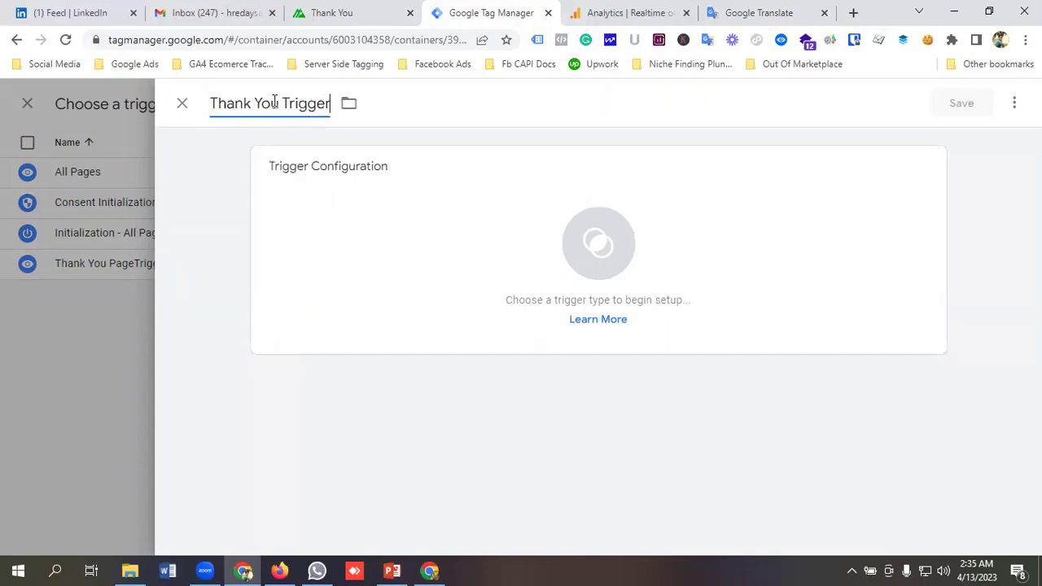
# Set the trigger type to Page View, firing on Some Page Views with Page URL as the condition variable.
pyautogui.click(602, 257)
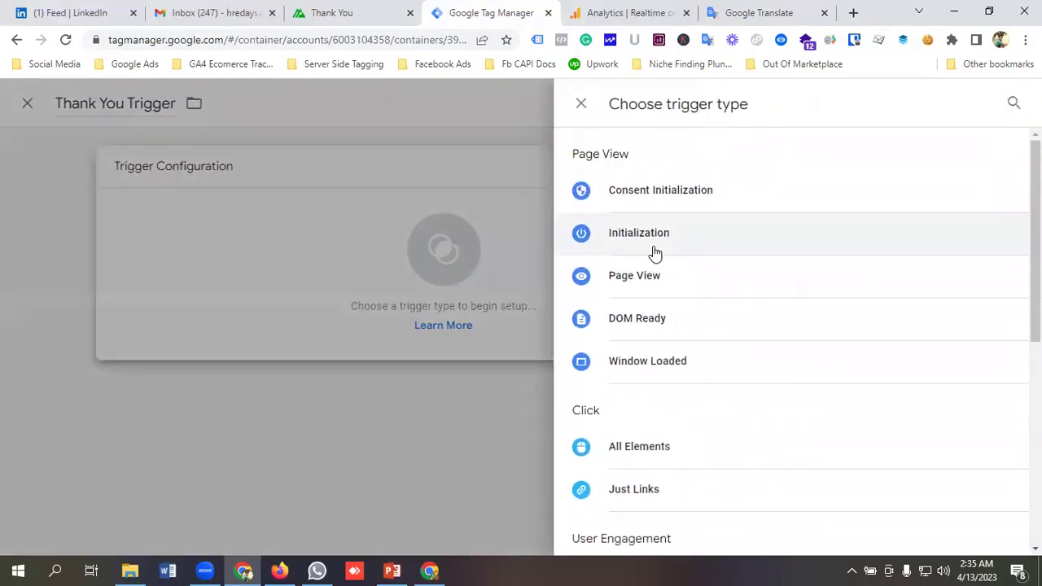
pyautogui.click(633, 278)
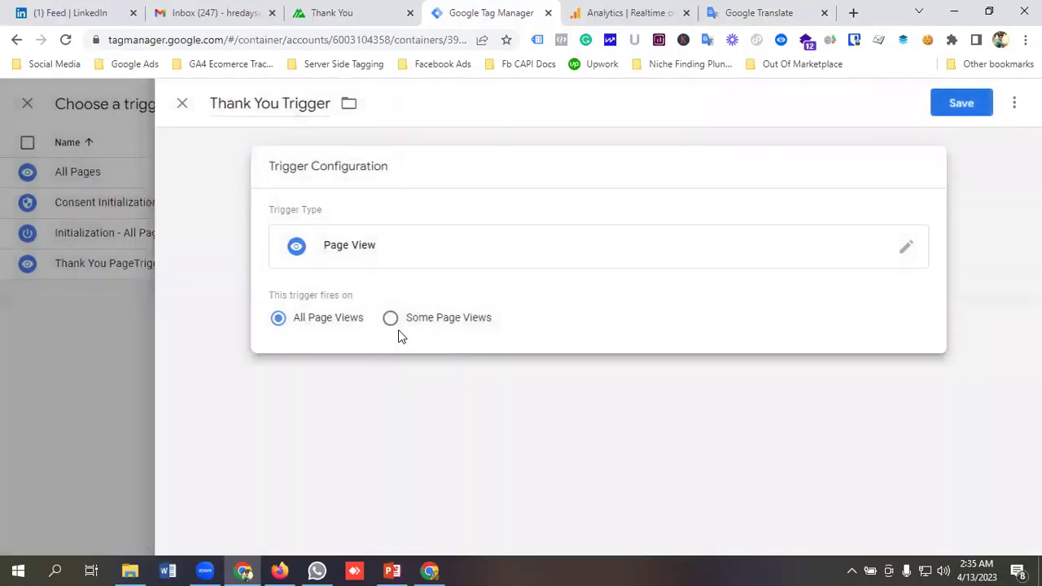
pyautogui.click(390, 319)
pyautogui.click(371, 386)
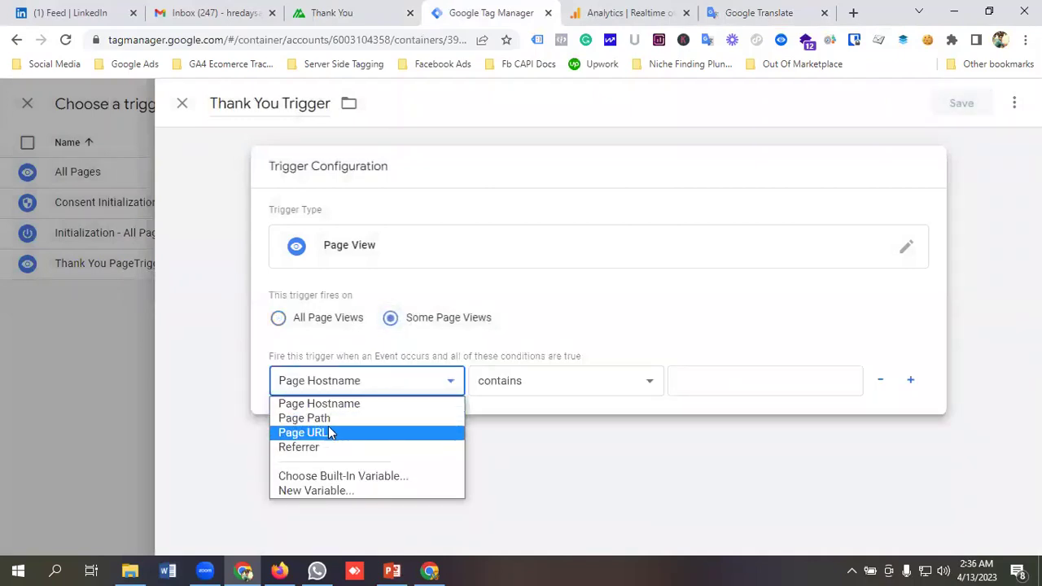
pyautogui.click(326, 433)
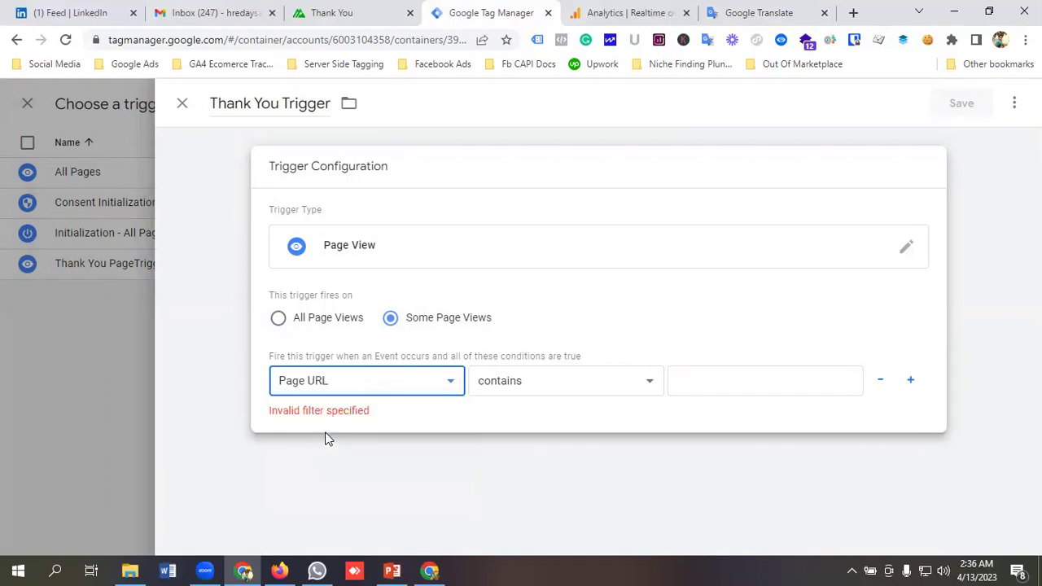
pyautogui.click(519, 391)
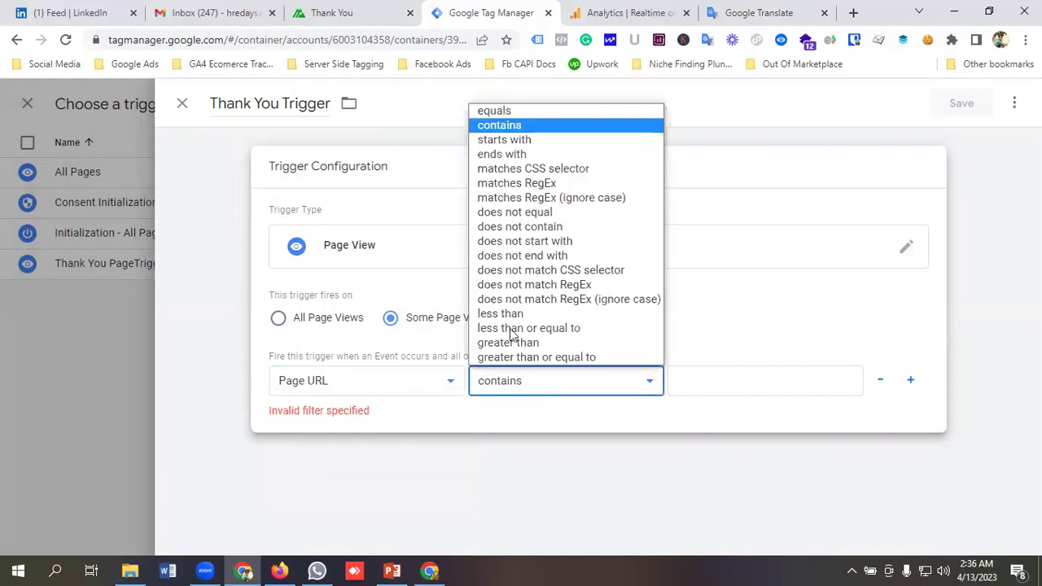
pyautogui.click(499, 113)
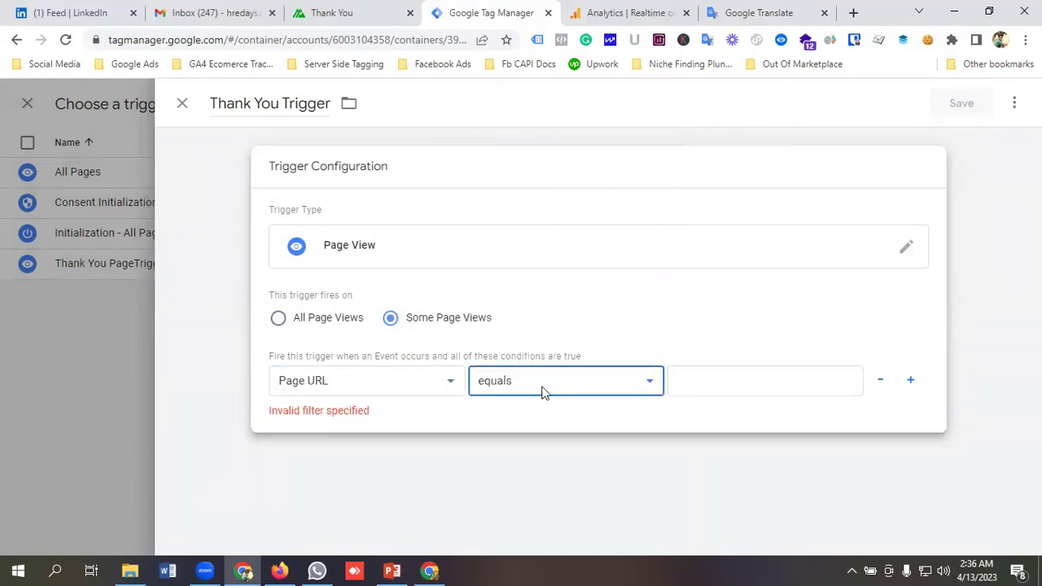
pyautogui.click(702, 387)
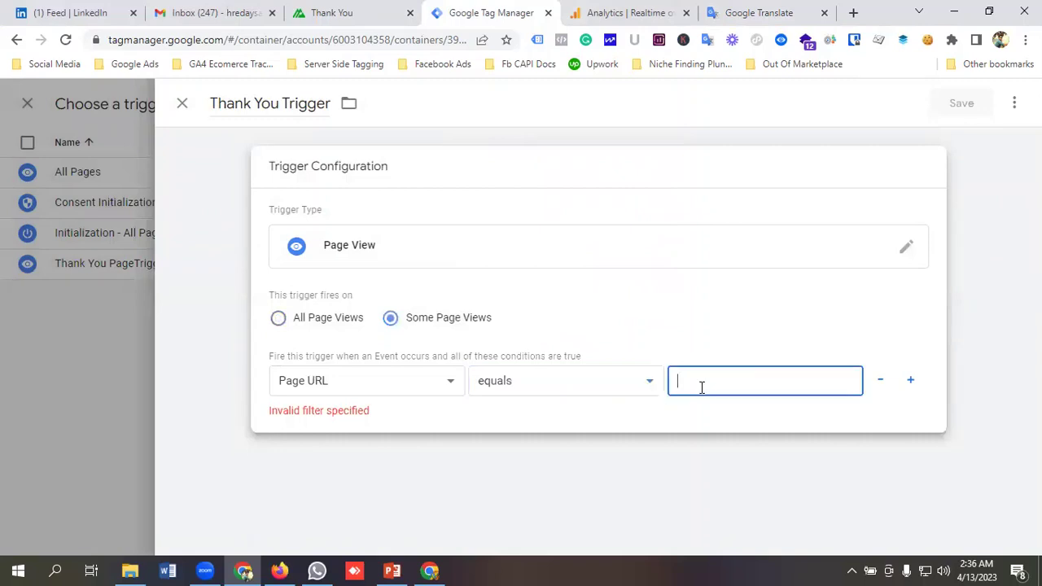
pyautogui.click(505, 384)
pyautogui.click(512, 124)
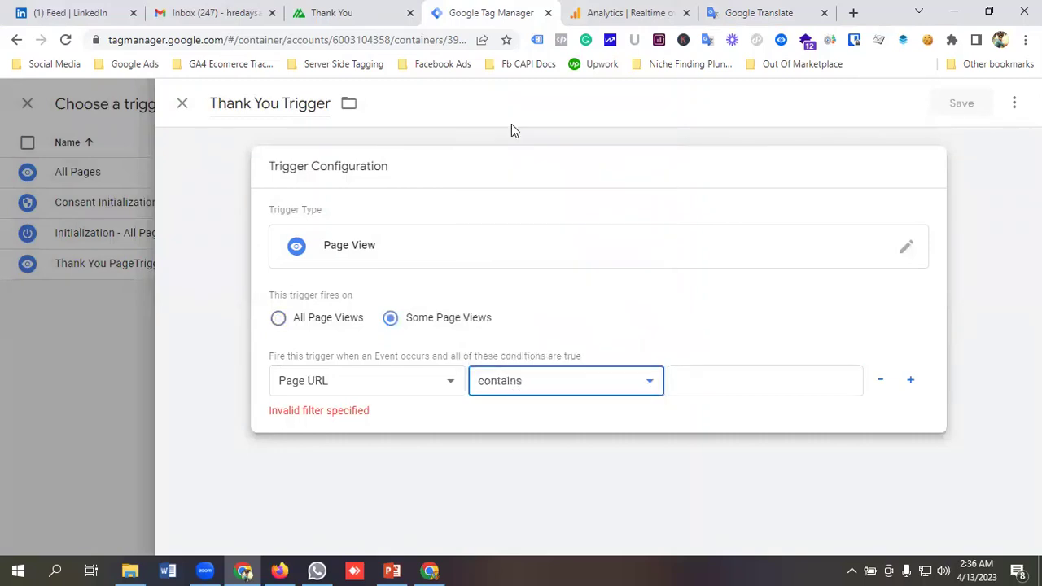
# Complete the "Page URL contains" condition with "/thank-you", and save both the trigger and the conversion tag.
pyautogui.click(730, 393)
pyautogui.hotkey('ctrl', 'v')
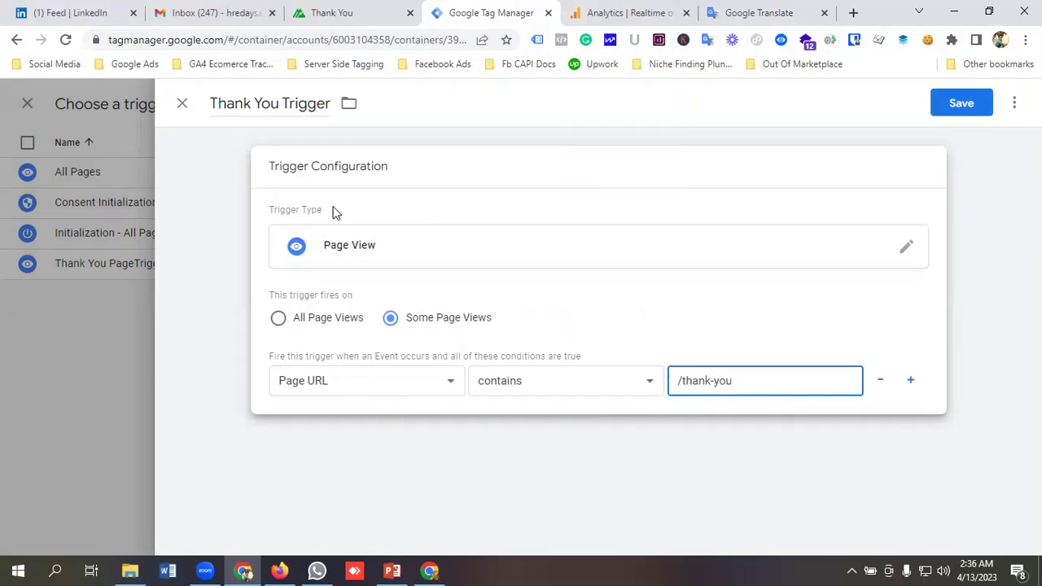
pyautogui.click(964, 106)
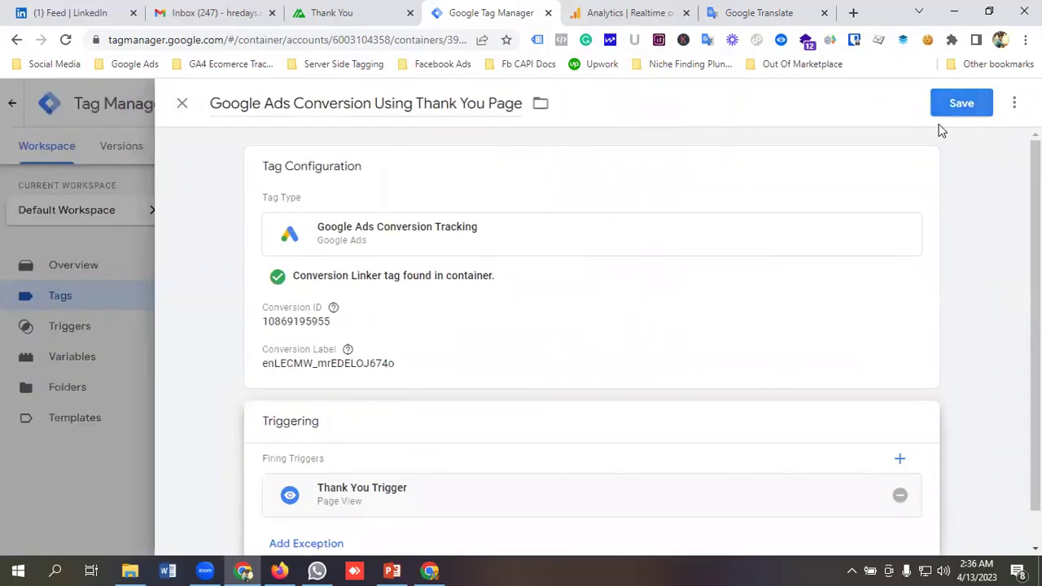
pyautogui.click(964, 104)
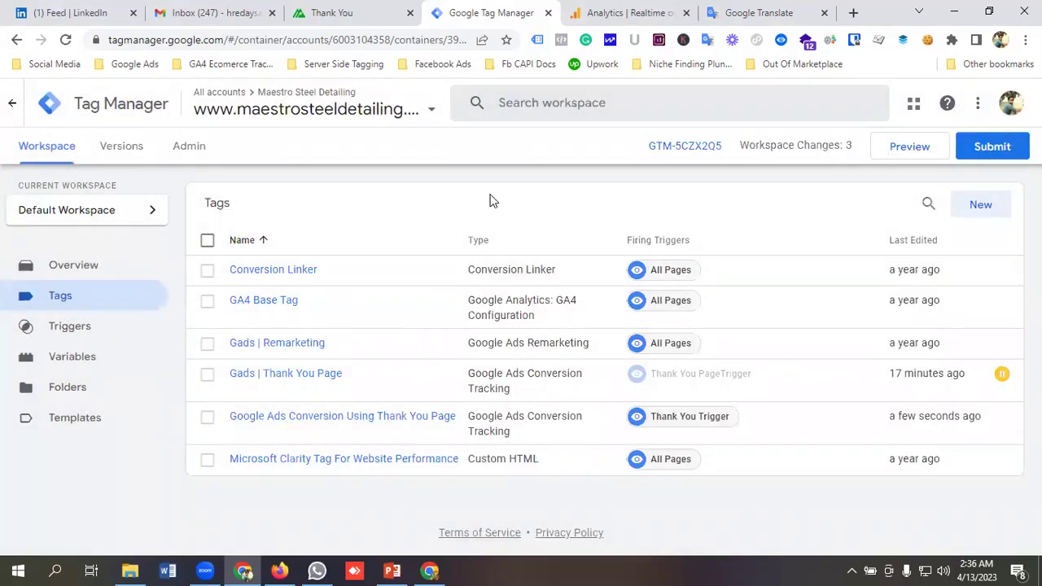
pyautogui.click(909, 155)
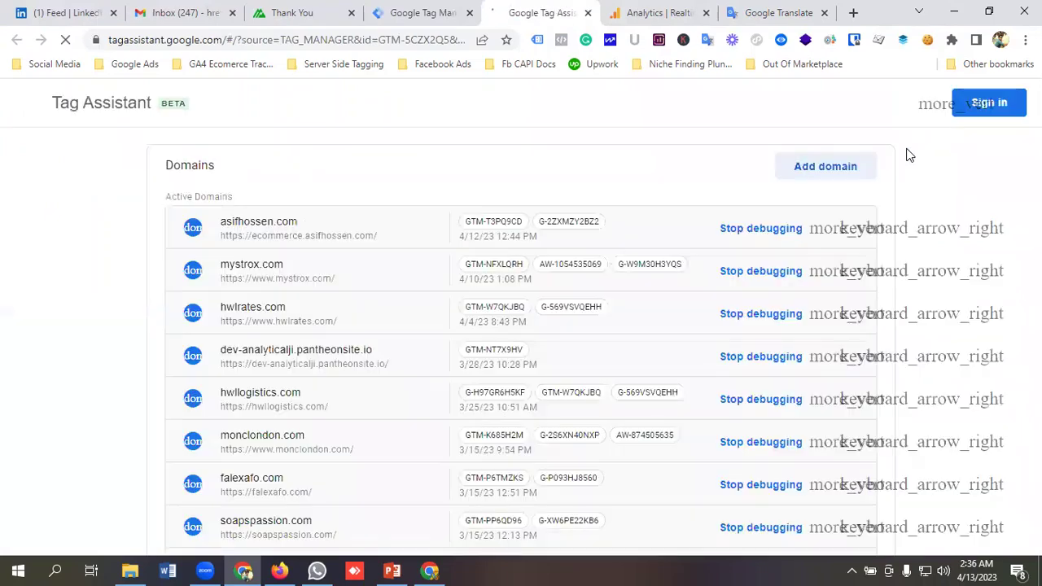
pyautogui.click(297, 14)
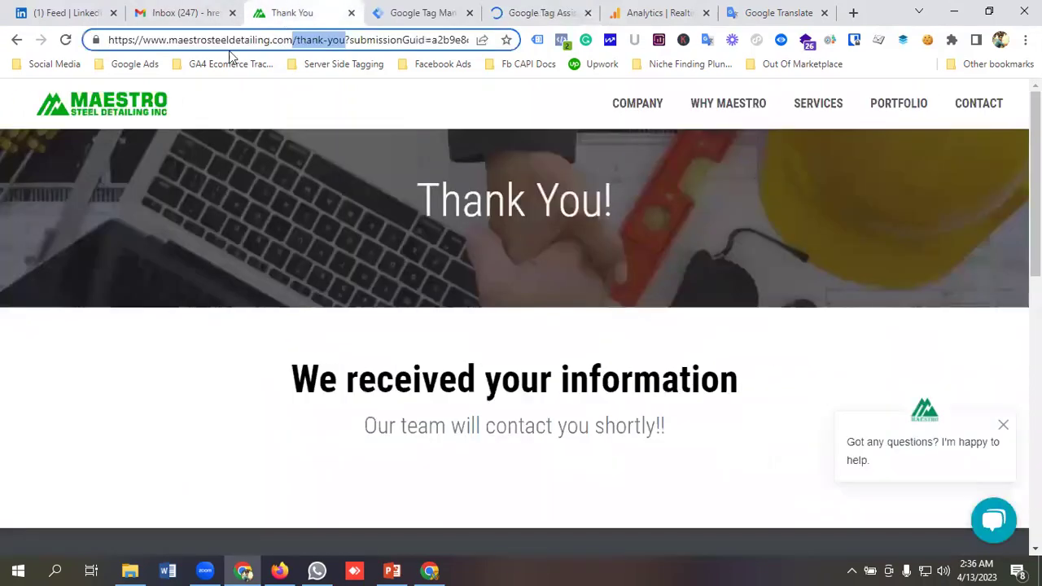
pyautogui.click(296, 40)
pyautogui.moveTo(296, 40); pyautogui.dragTo(114, 41)
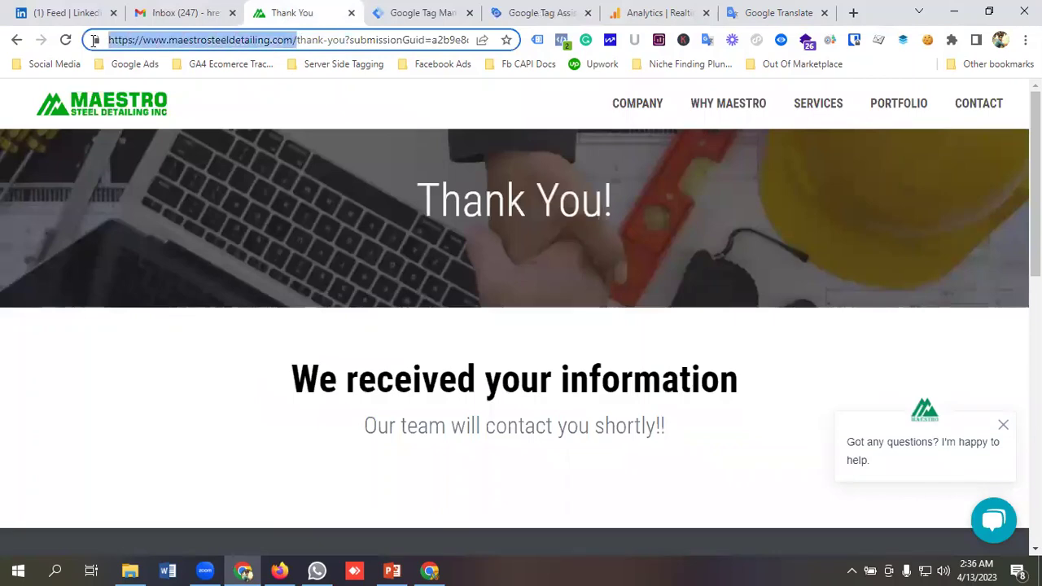
pyautogui.rightClick(150, 38)
pyautogui.click(184, 143)
pyautogui.click(537, 13)
pyautogui.click(395, 432)
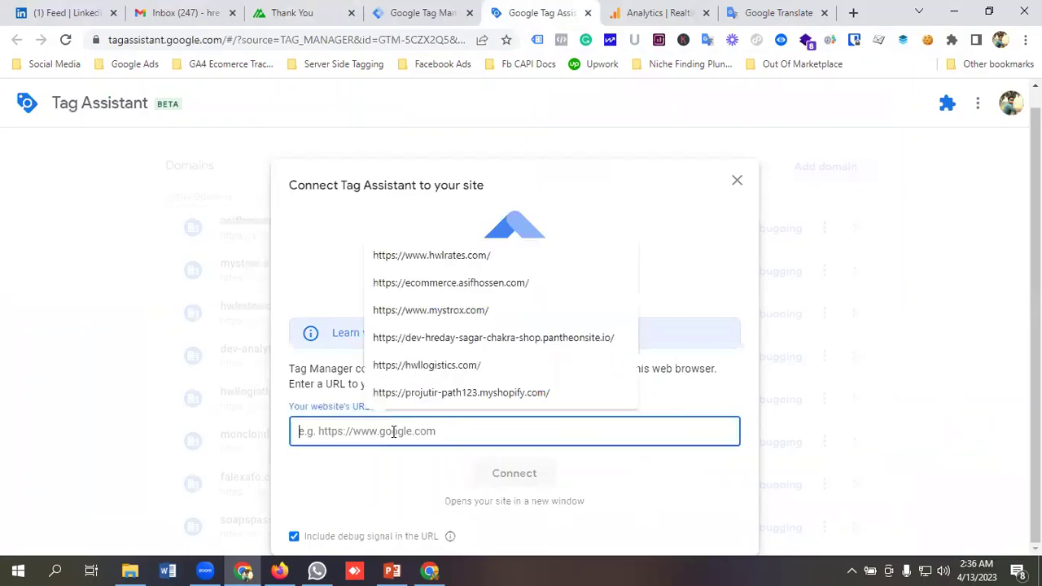
pyautogui.hotkey('ctrl', 'v')
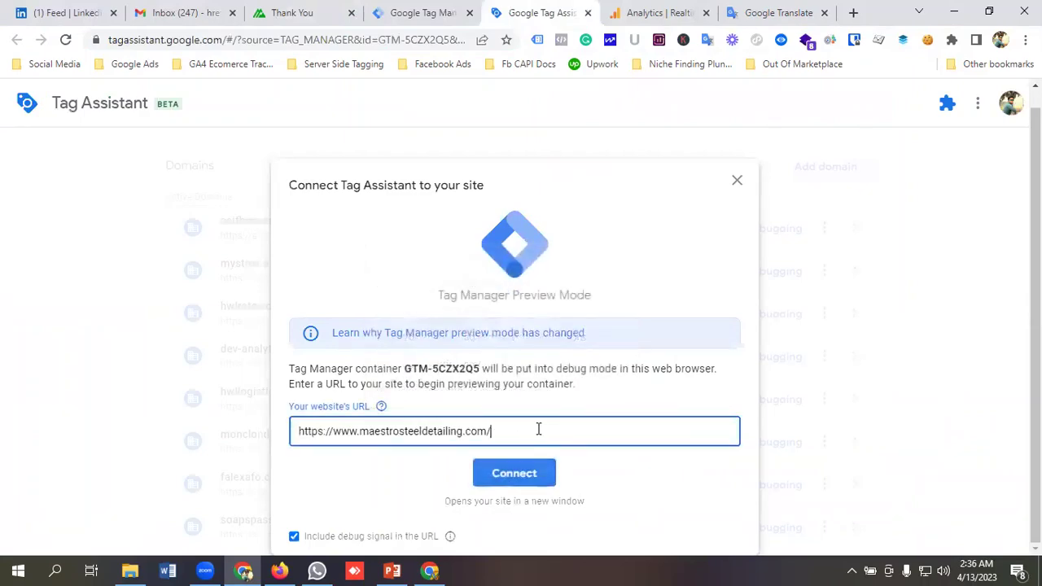
pyautogui.press('Return')
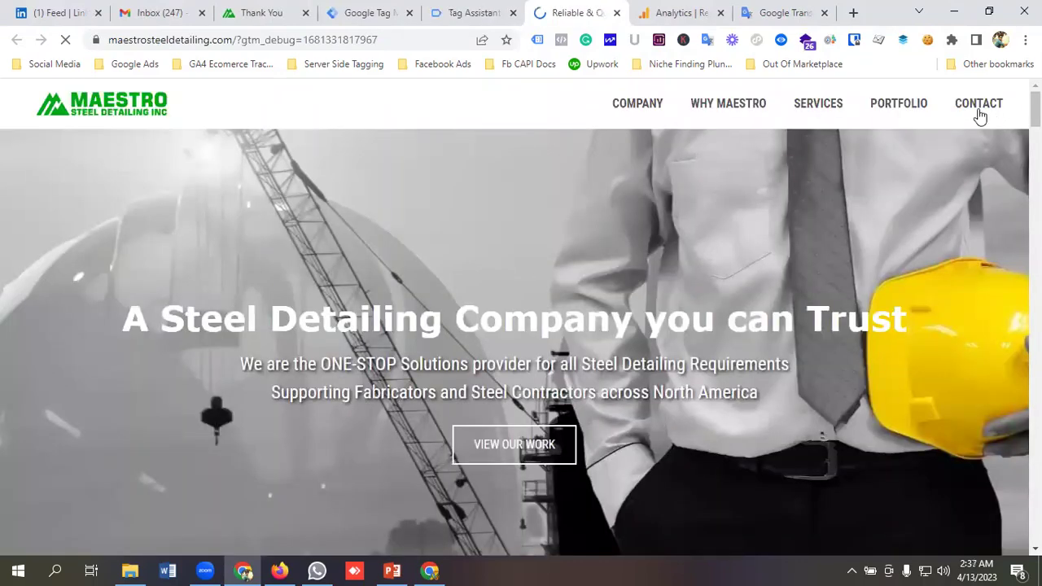
# Open the debugged site's Contact page, accept the connection in Tag Assistant, and return to the Contact page.
pyautogui.click(969, 108)
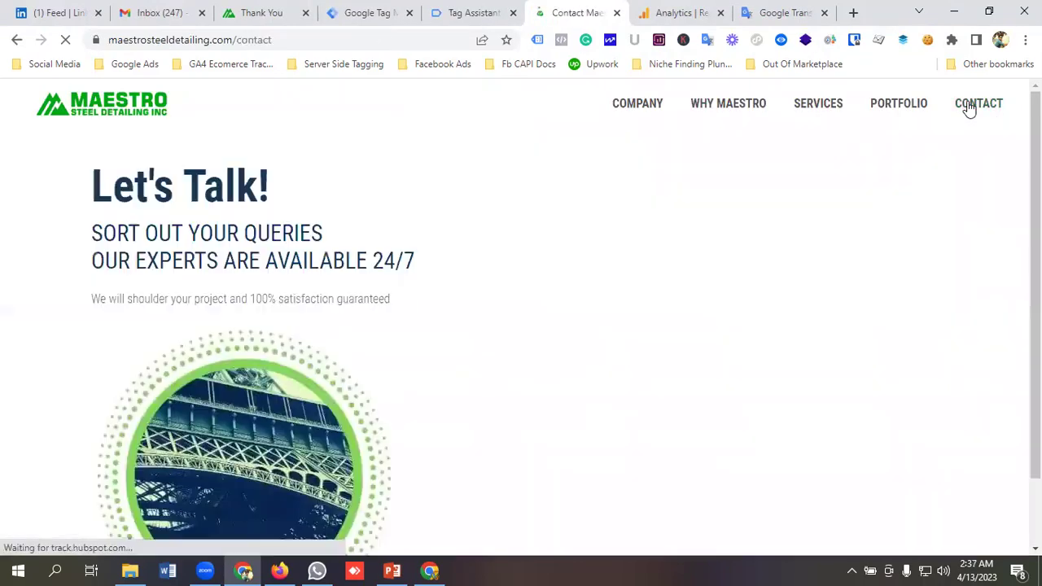
pyautogui.click(479, 19)
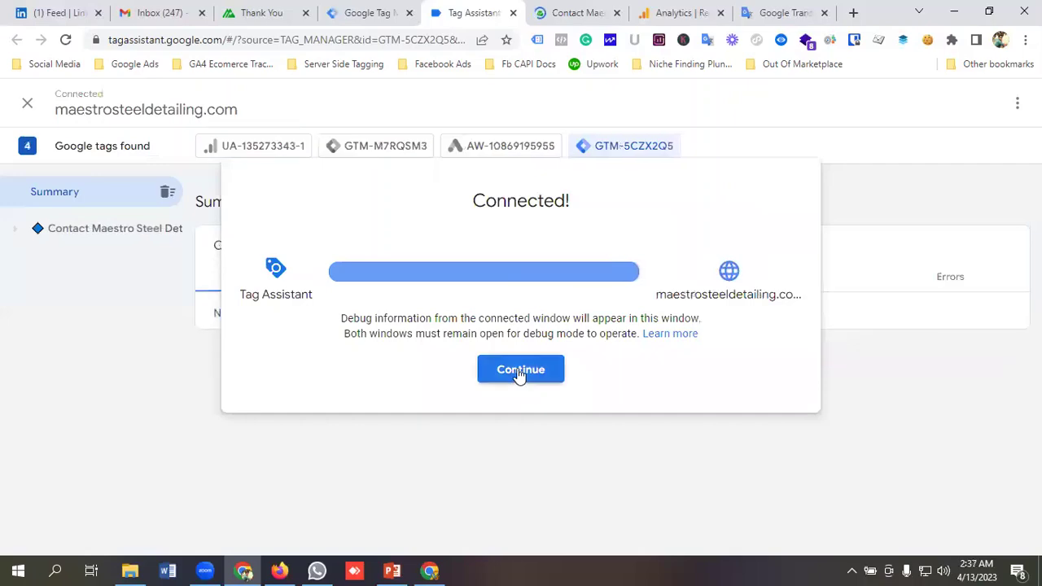
pyautogui.click(521, 373)
pyautogui.click(562, 12)
# Move the Tag Assistant badge away from the prefilled contact form and submit the form with Steel Detailing selected.
pyautogui.scroll(-2, 583, 274)
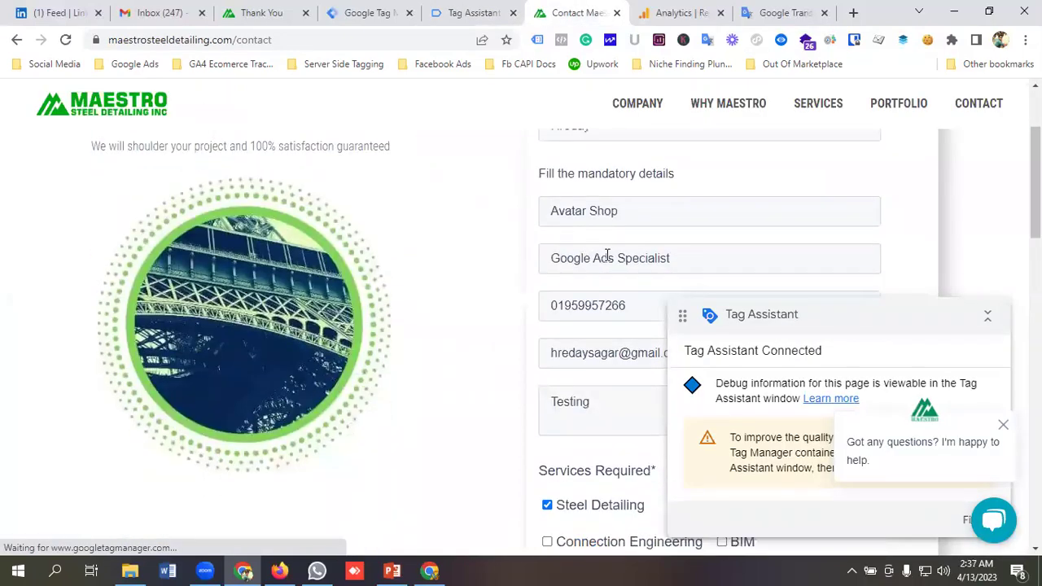
pyautogui.scroll(1, 600, 261)
pyautogui.moveTo(803, 315); pyautogui.dragTo(216, 246)
pyautogui.scroll(-4, 750, 265)
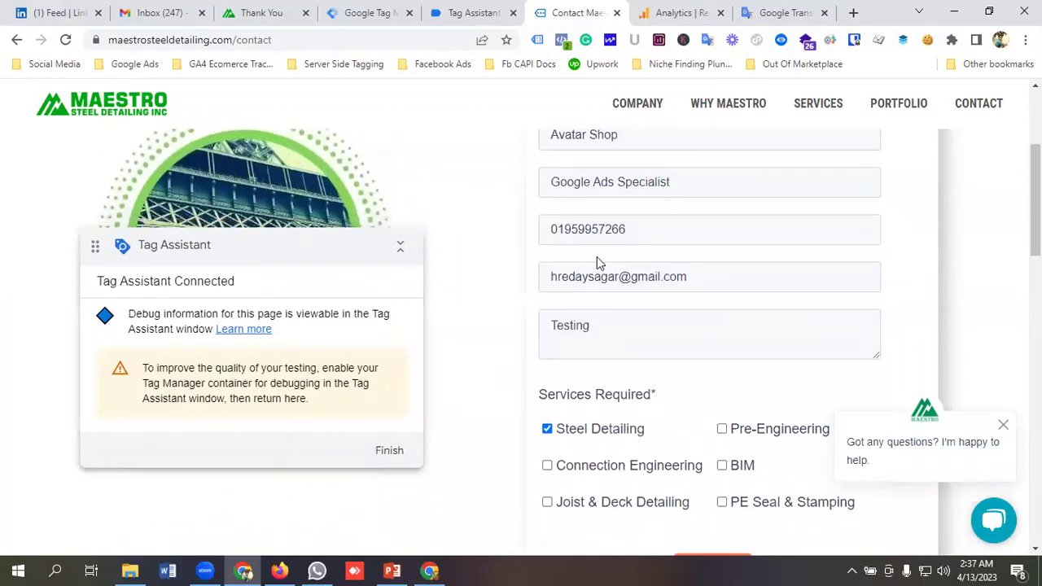
pyautogui.scroll(-1, 675, 366)
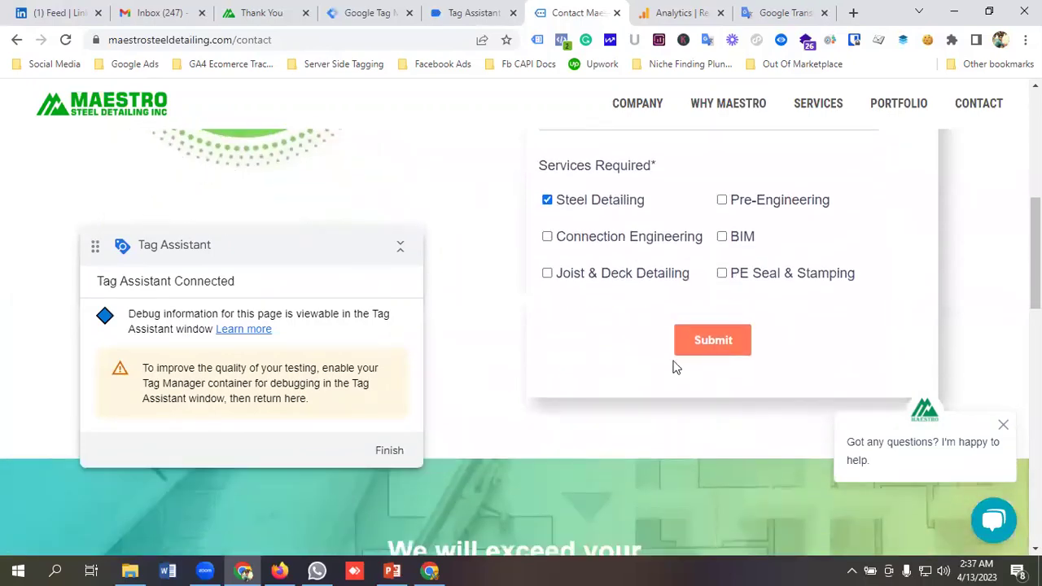
pyautogui.click(726, 344)
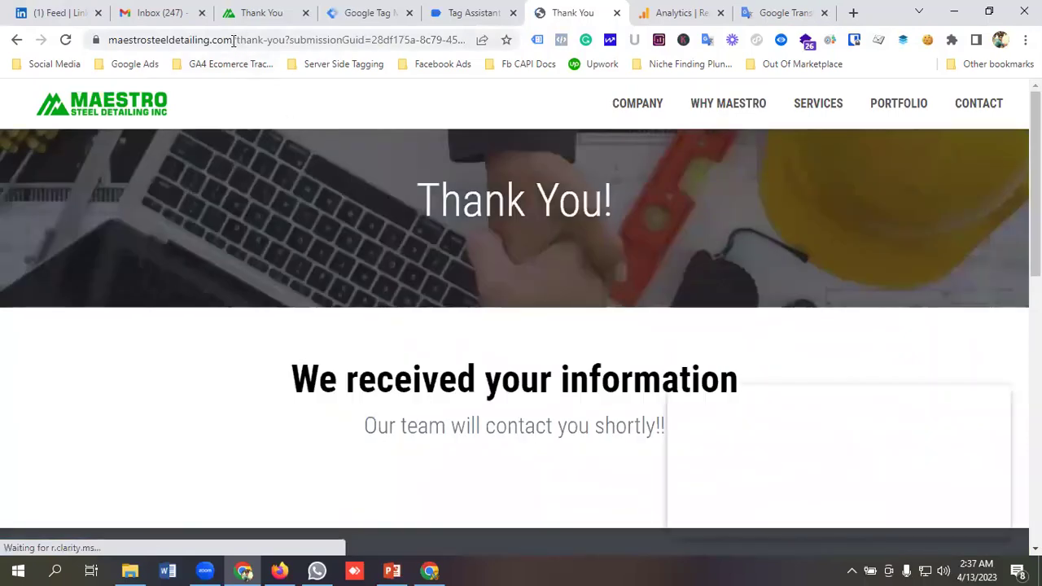
# Switch to Tag Assistant and check which tags of GTM-5CZX2Q5 fired in the summary.
pyautogui.click(477, 12)
pyautogui.scroll(-1, 583, 312)
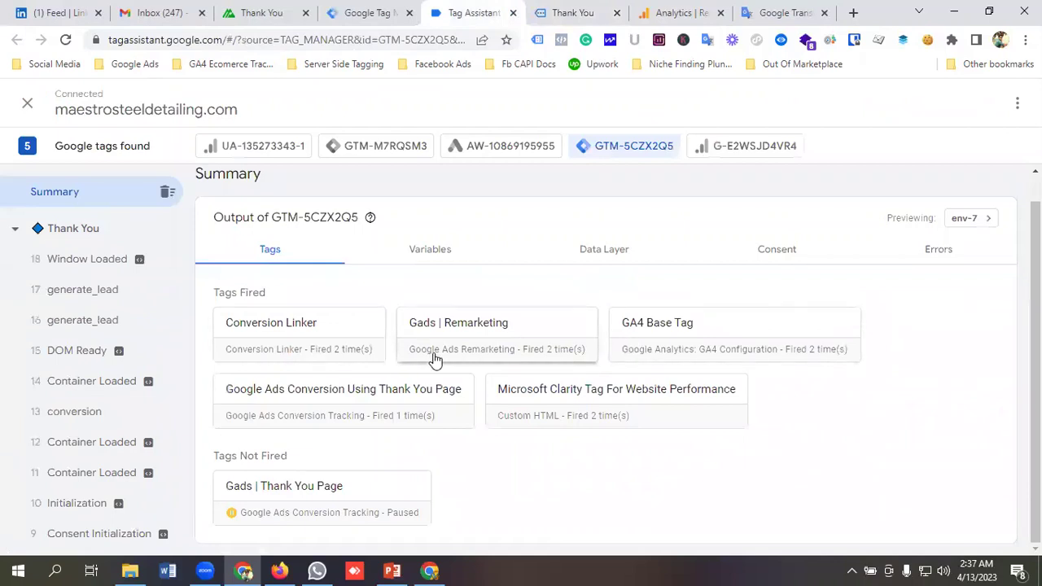